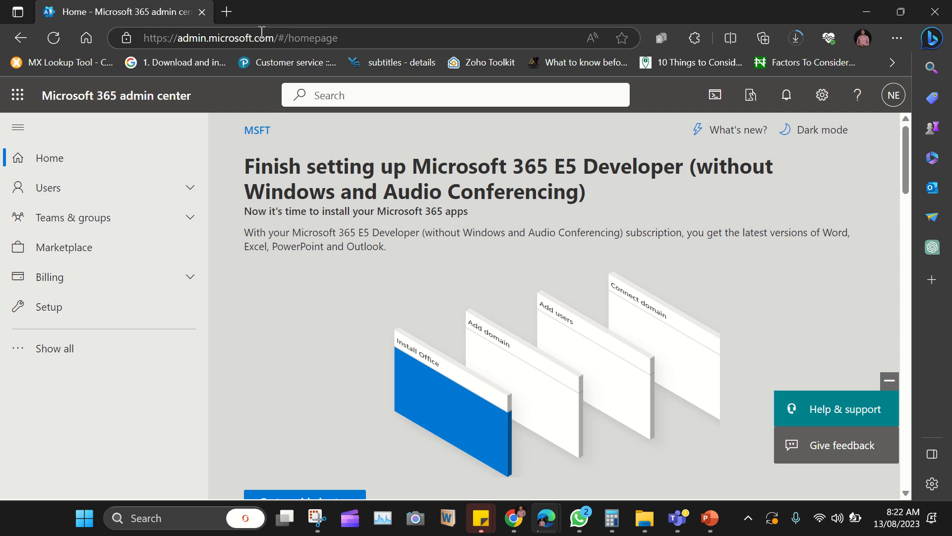
Step: Open the Active teams and groups page listing the Microsoft 365 groups
left_click_drag(274, 38, 180, 35)
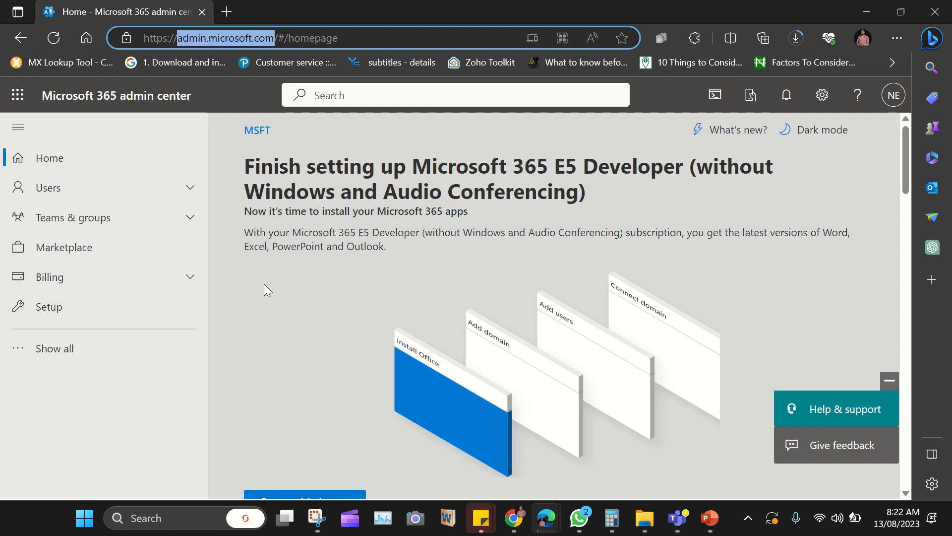
left_click(260, 311)
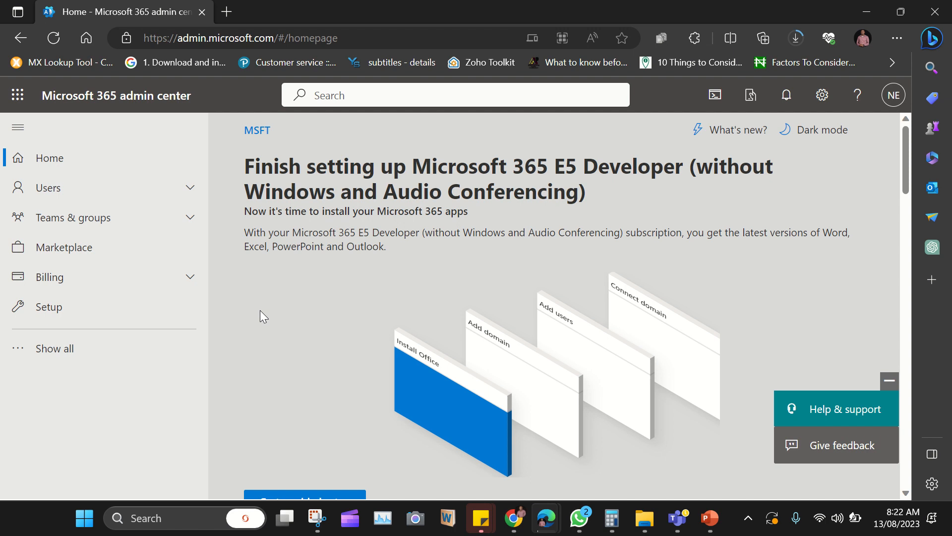
left_click(193, 228)
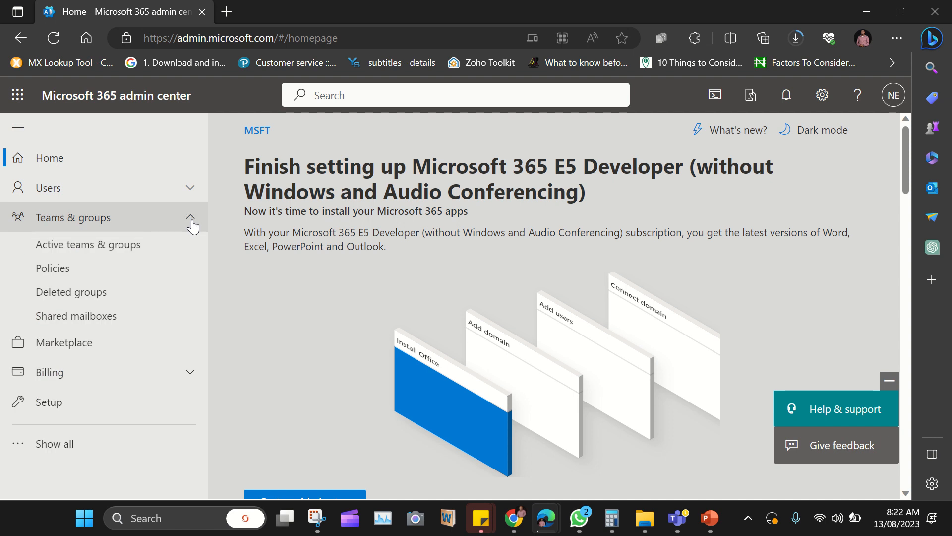
left_click(103, 249)
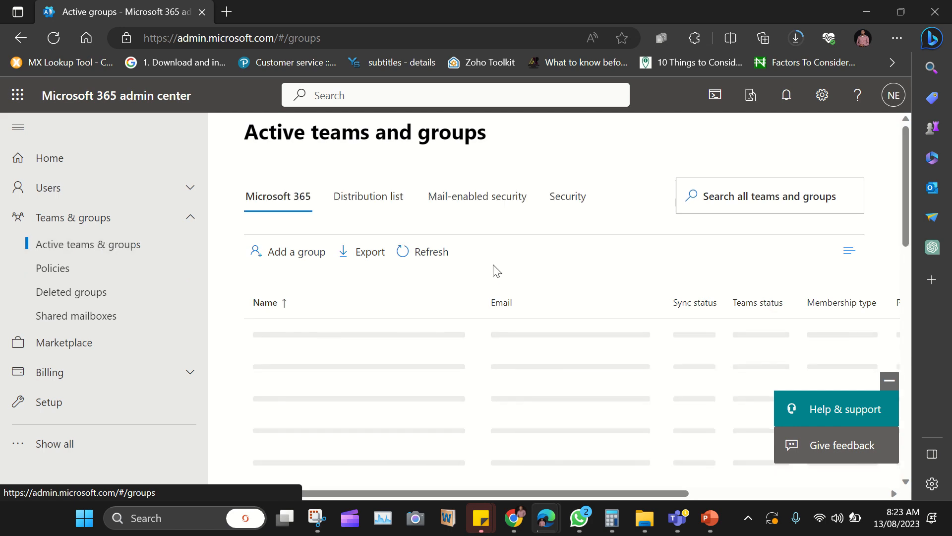
scroll(499, 257, "down", 2)
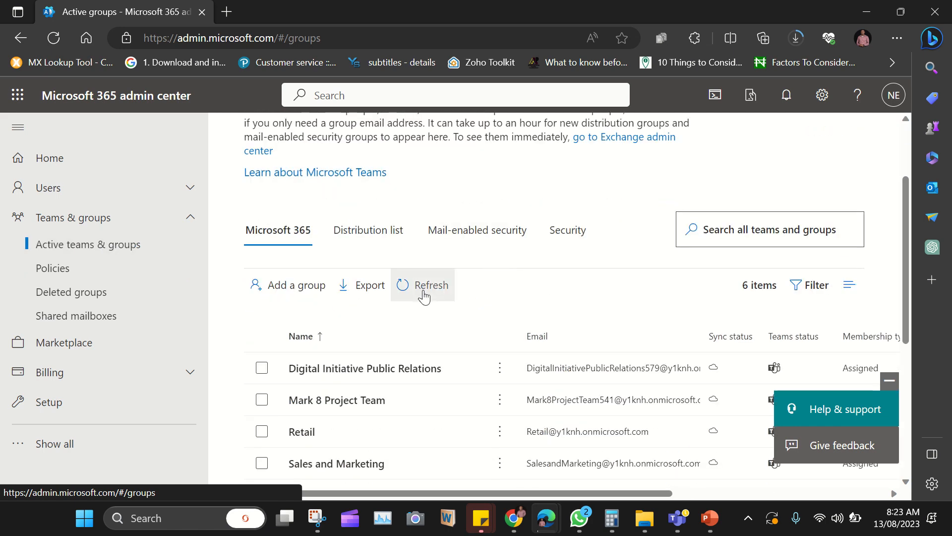
scroll(437, 293, "up", 2)
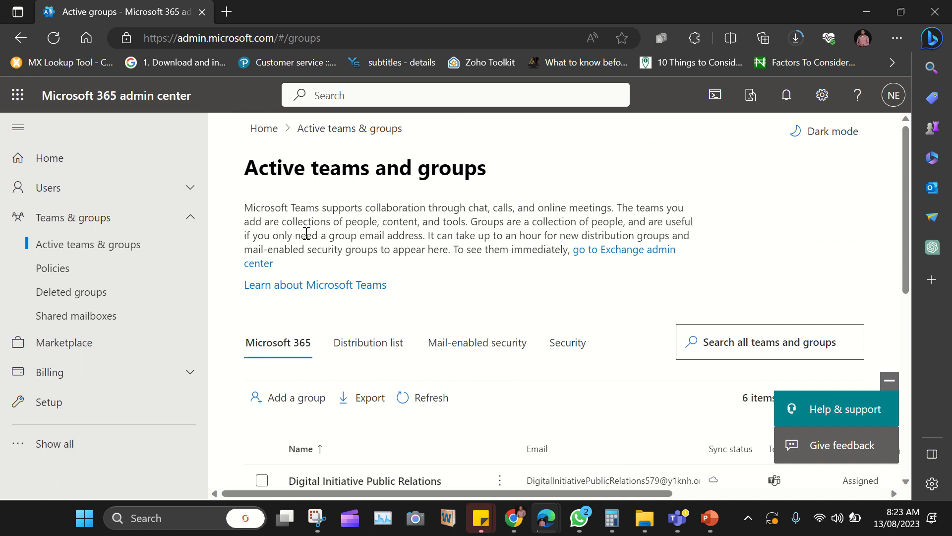
scroll(377, 223, "down", 3)
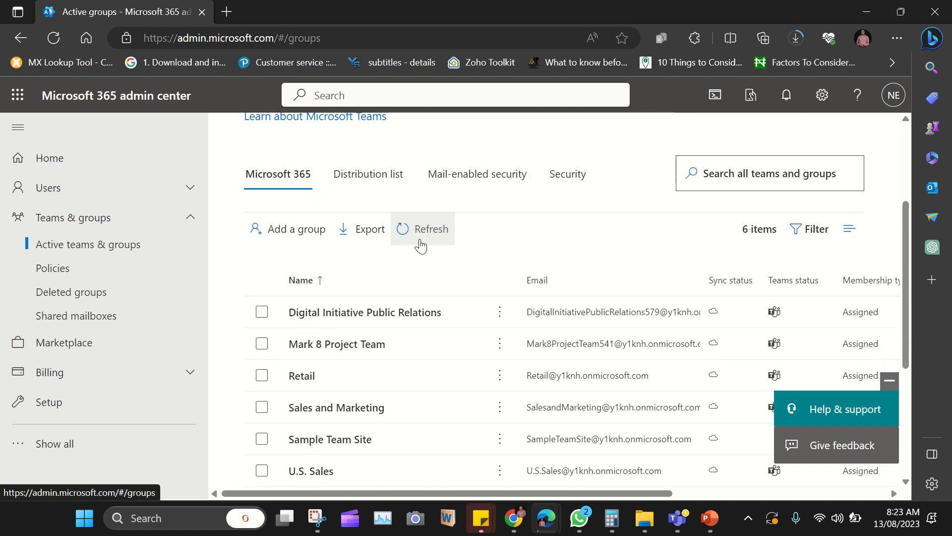
scroll(421, 245, "up", 1)
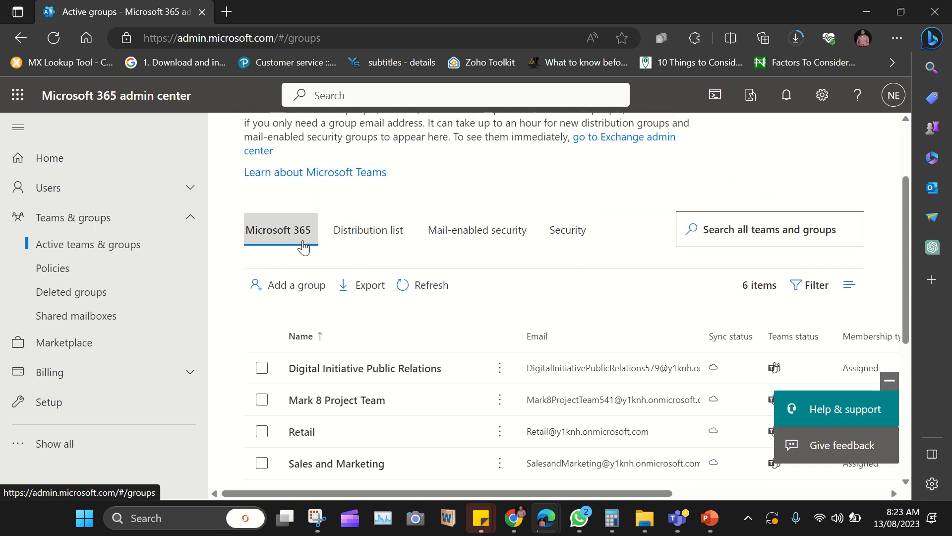
Step: Browse the Distribution list, Mail-enabled security and Security tabs, then start adding a group from Microsoft 365
left_click(360, 242)
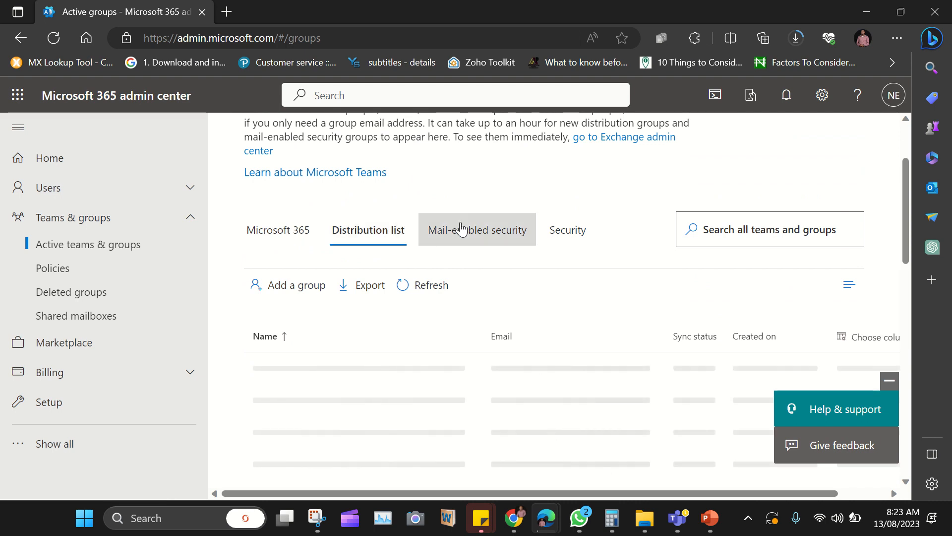
left_click(466, 239)
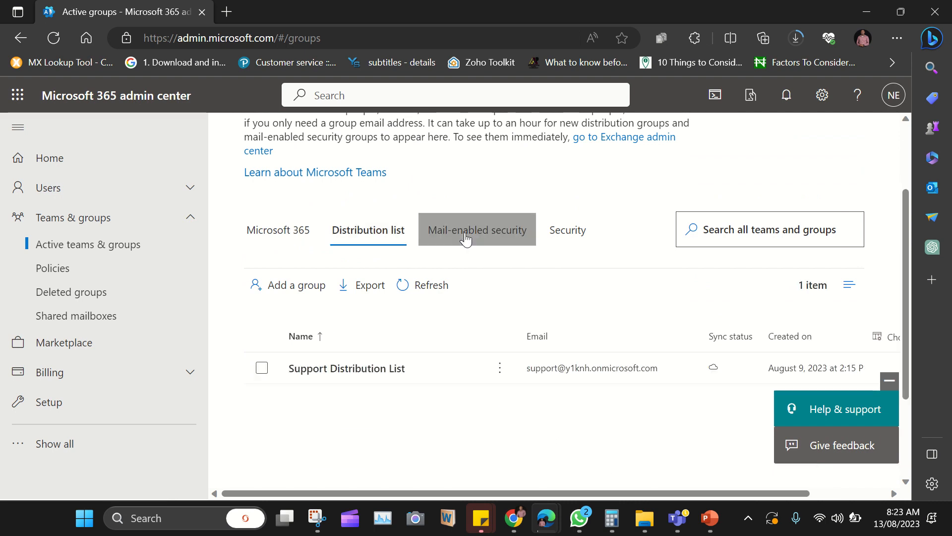
left_click(566, 236)
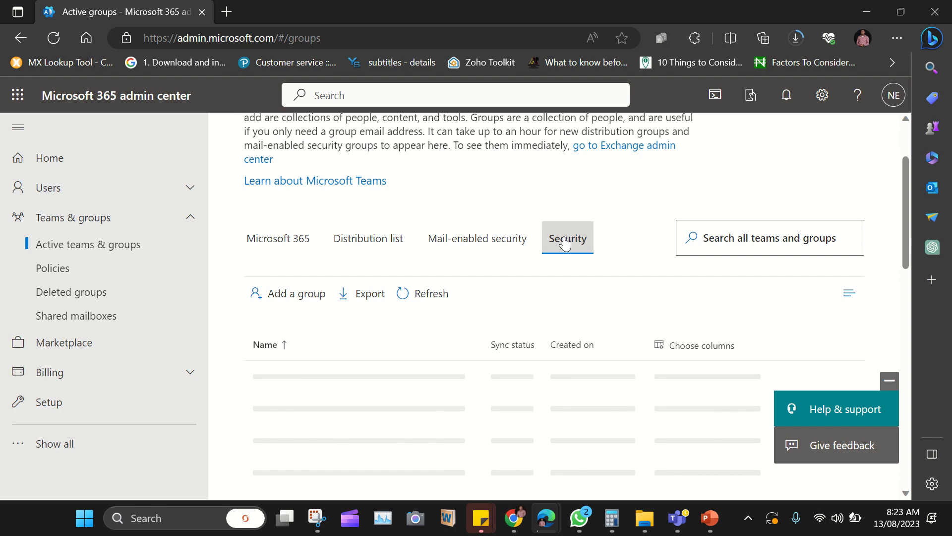
left_click(284, 244)
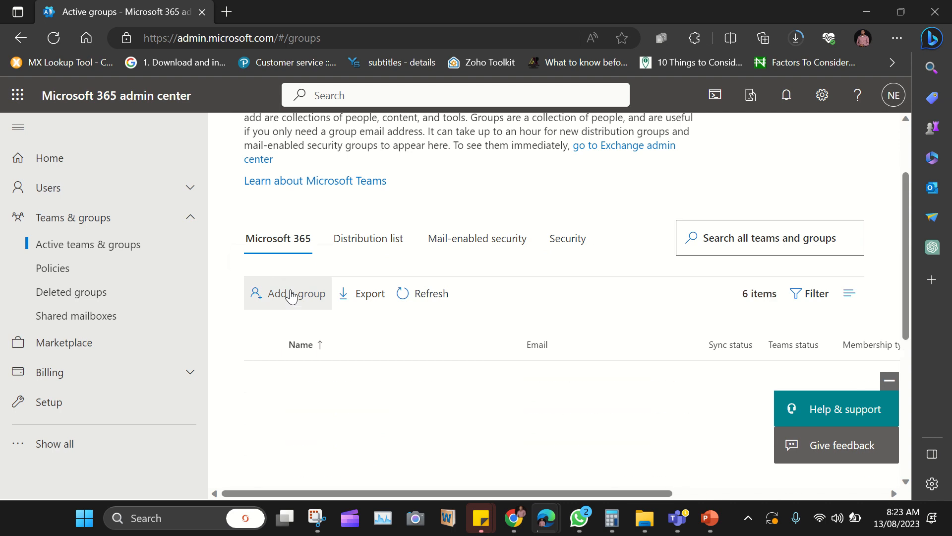
left_click(292, 295)
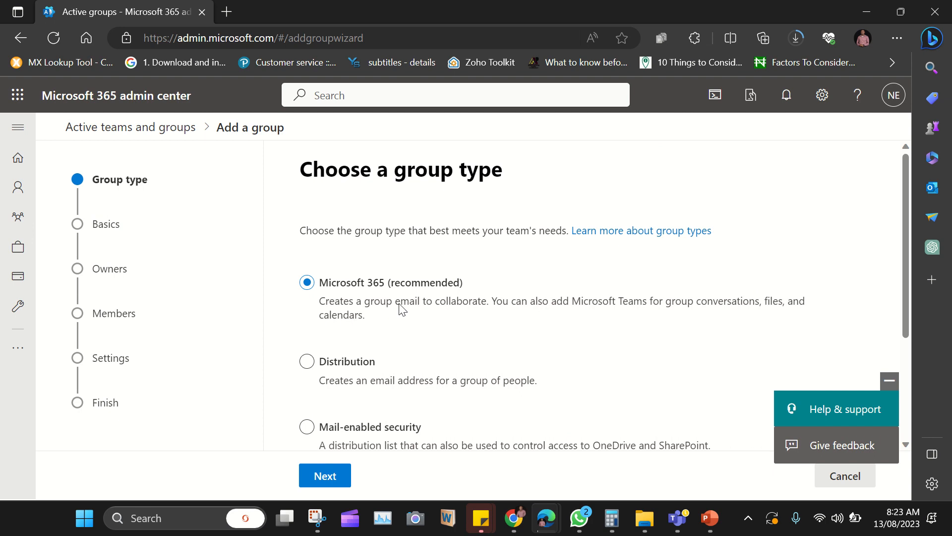
Step: Compare the Distribution, Mail-enabled security and Security types, then proceed with Microsoft 365 (recommended)
scroll(402, 309, "down", 1)
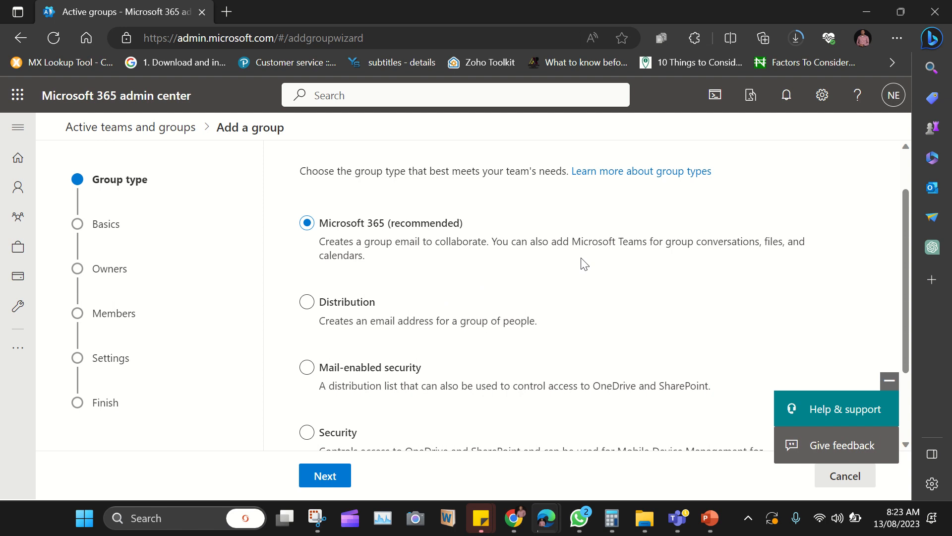
scroll(584, 263, "down", 1)
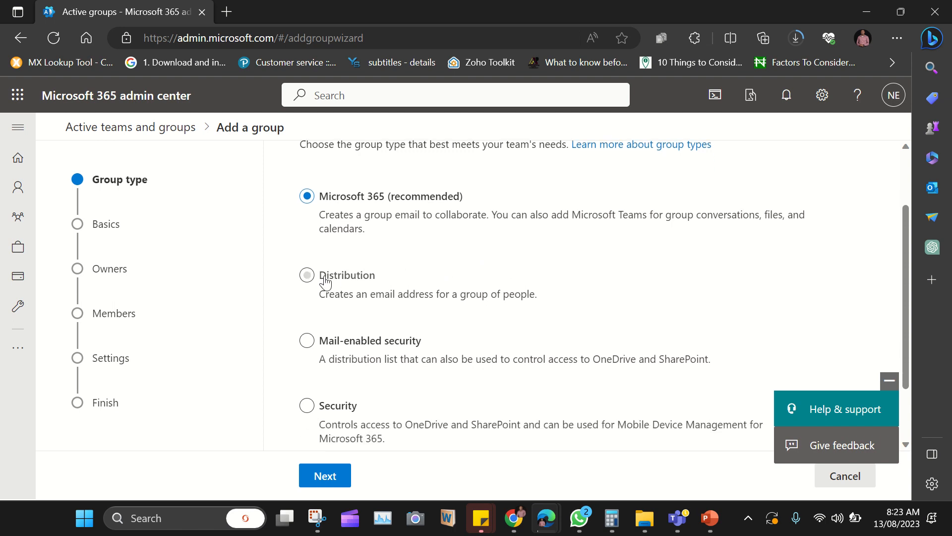
left_click(308, 276)
scroll(309, 281, "down", 3)
left_click(306, 276)
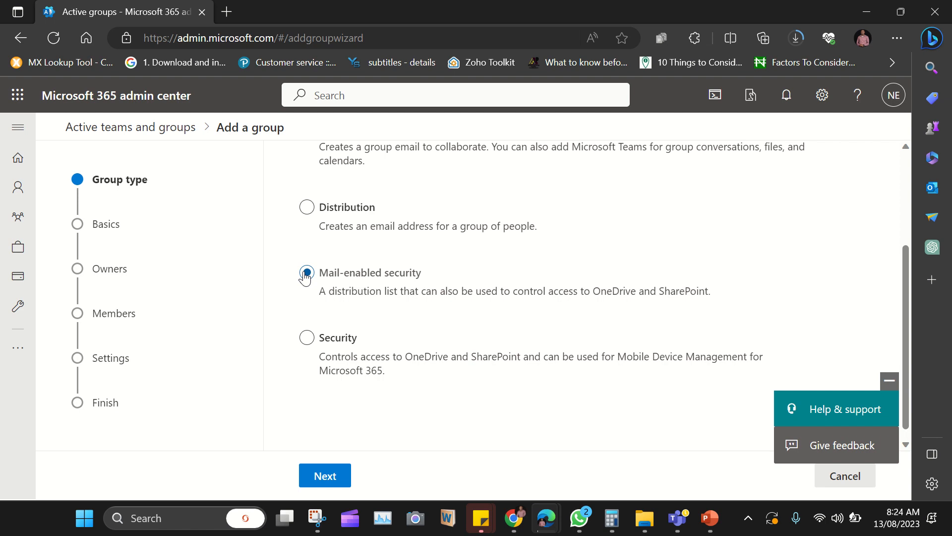
left_click(307, 338)
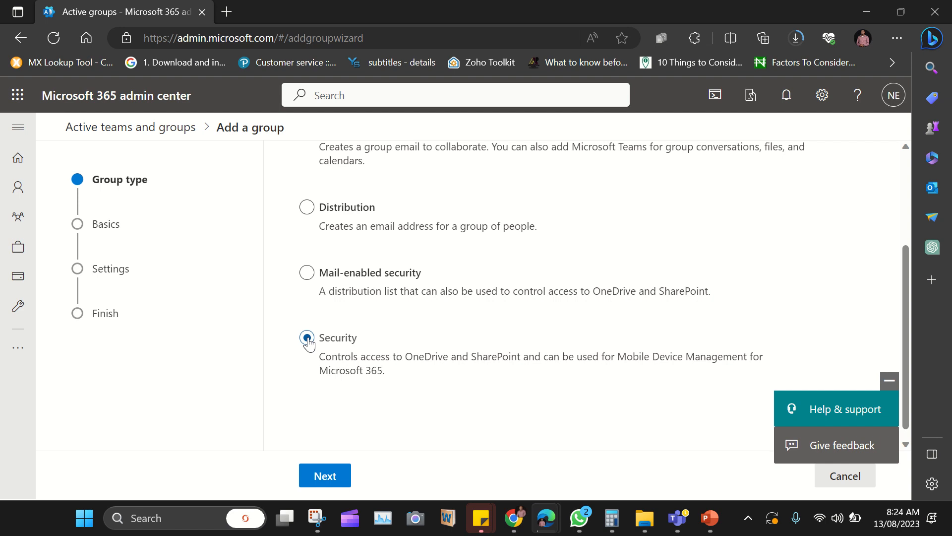
scroll(308, 342, "up", 1)
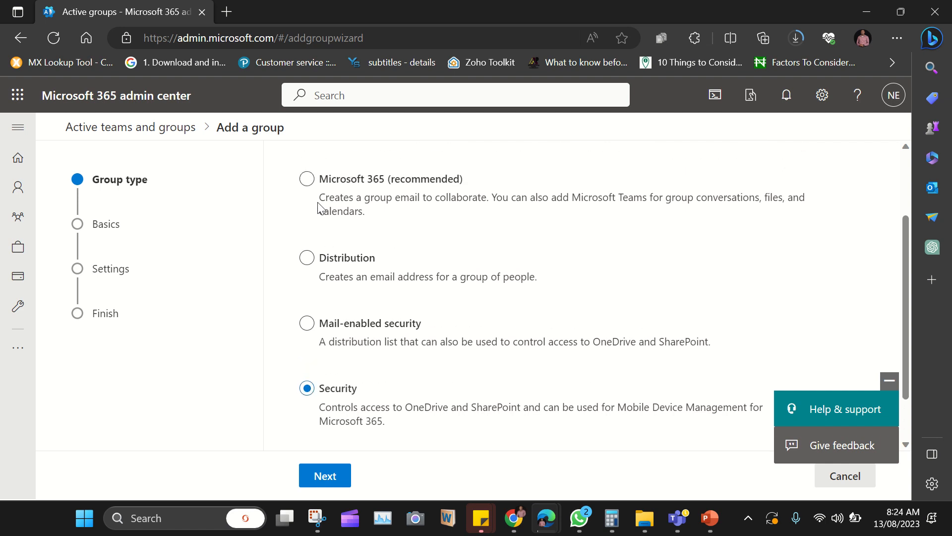
left_click(308, 180)
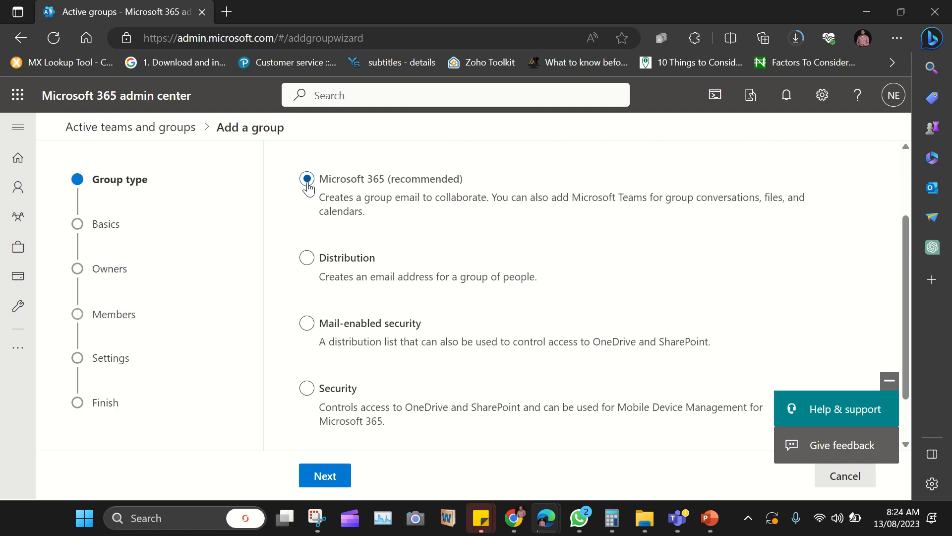
left_click(325, 476)
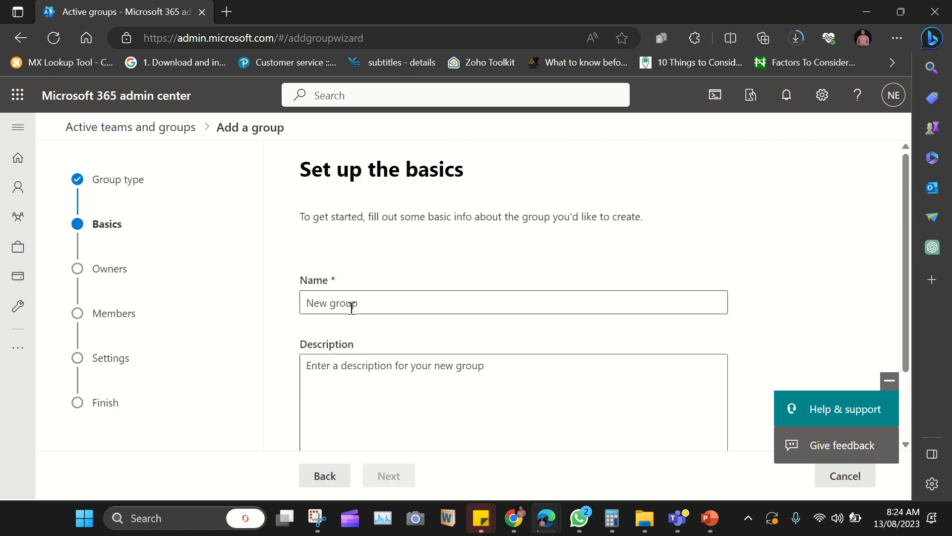
Step: Name the group 'Training Project', leave the description blank, and continue
left_click(351, 308)
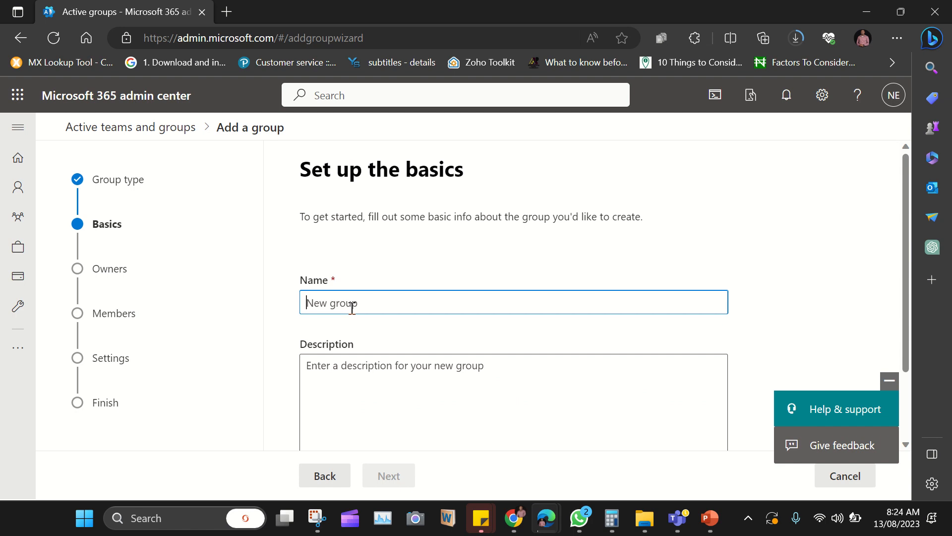
type("R")
key("BackSpace")
type("Training Project")
scroll(352, 308, "down", 2)
left_click(344, 312)
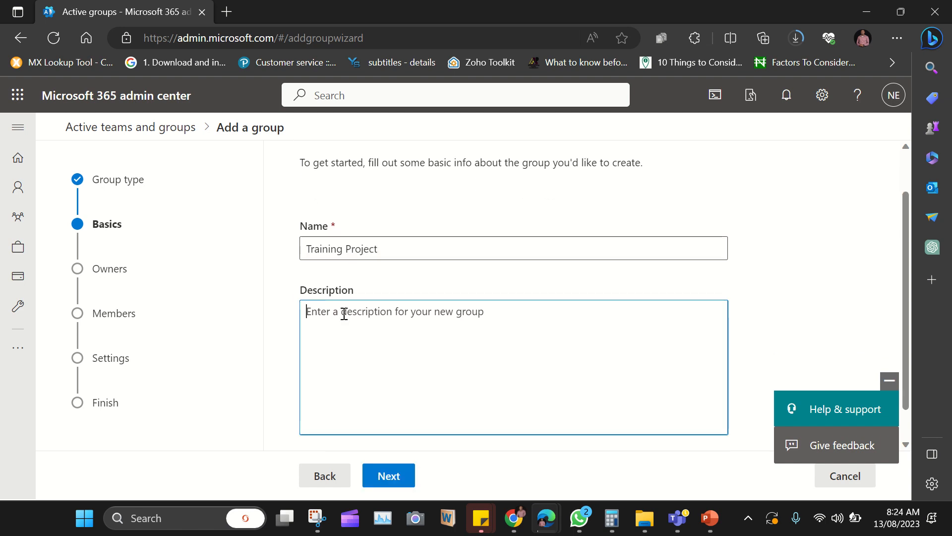
left_click(397, 479)
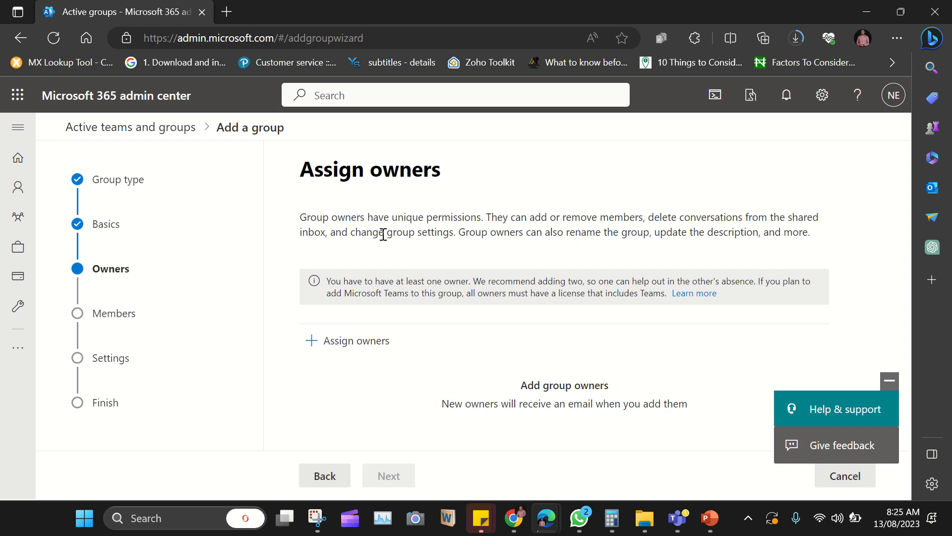
Step: Search for the signed-in admin's name and add that account as the group's only owner
left_click_drag(384, 234, 397, 233)
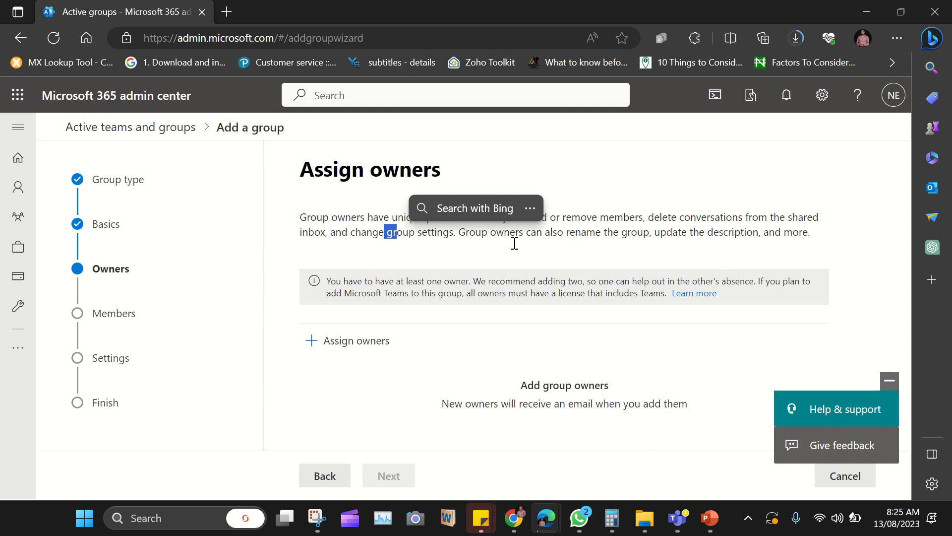
left_click_drag(511, 242, 516, 244)
left_click(562, 261)
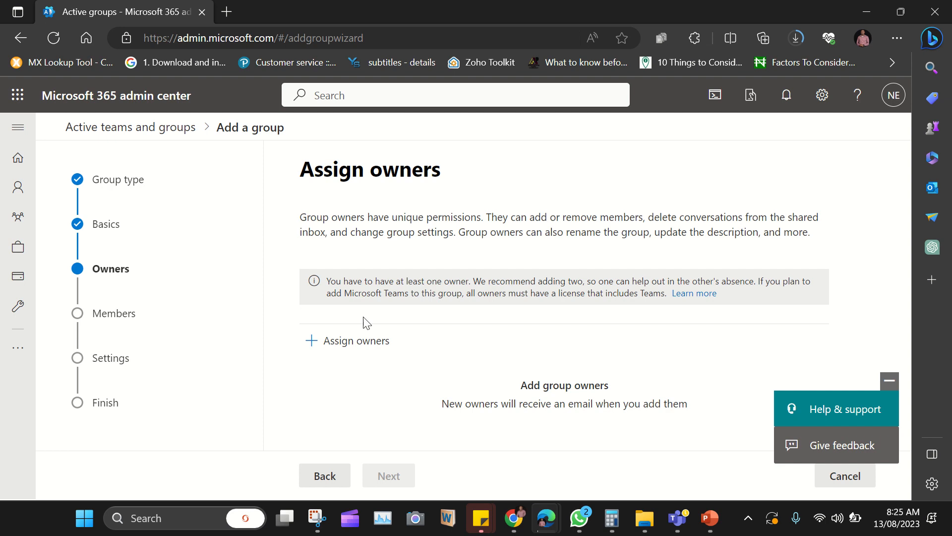
left_click(321, 342)
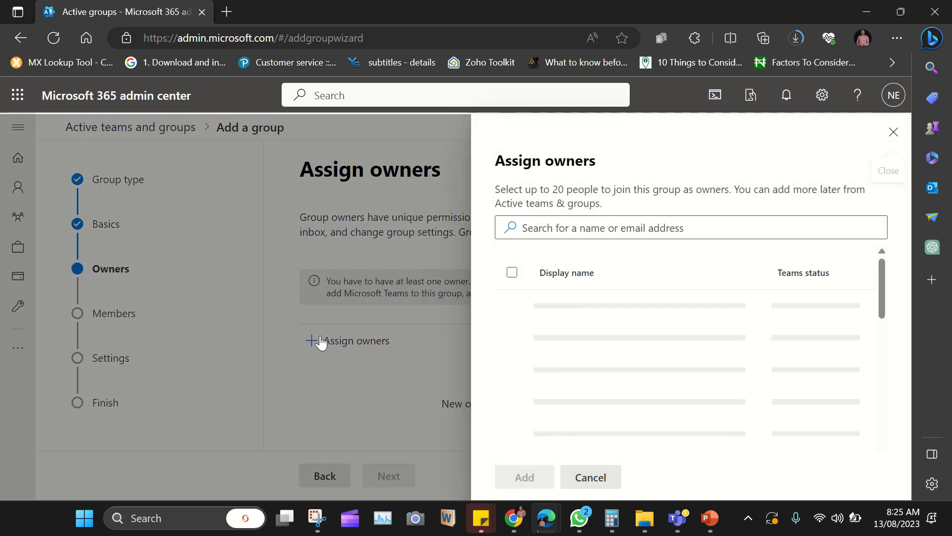
left_click(572, 229)
type("nk")
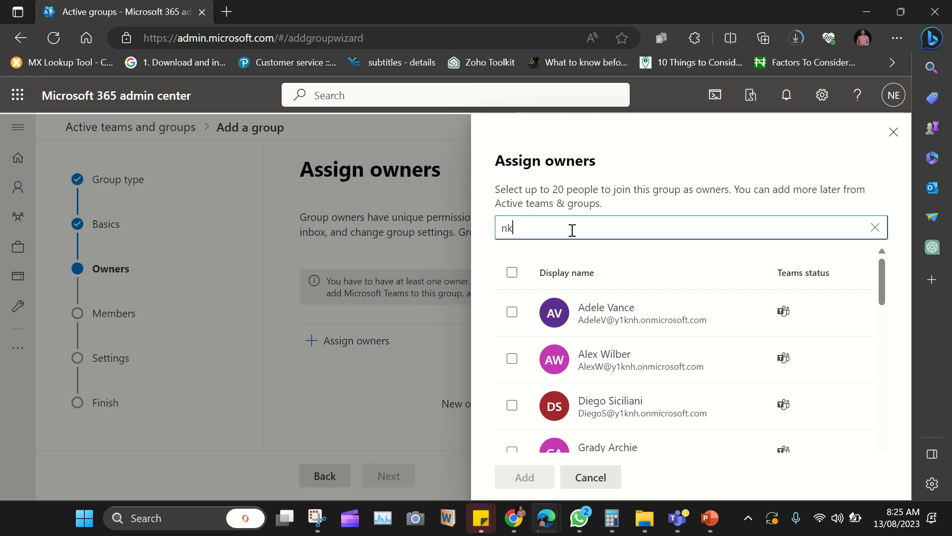
type("em")
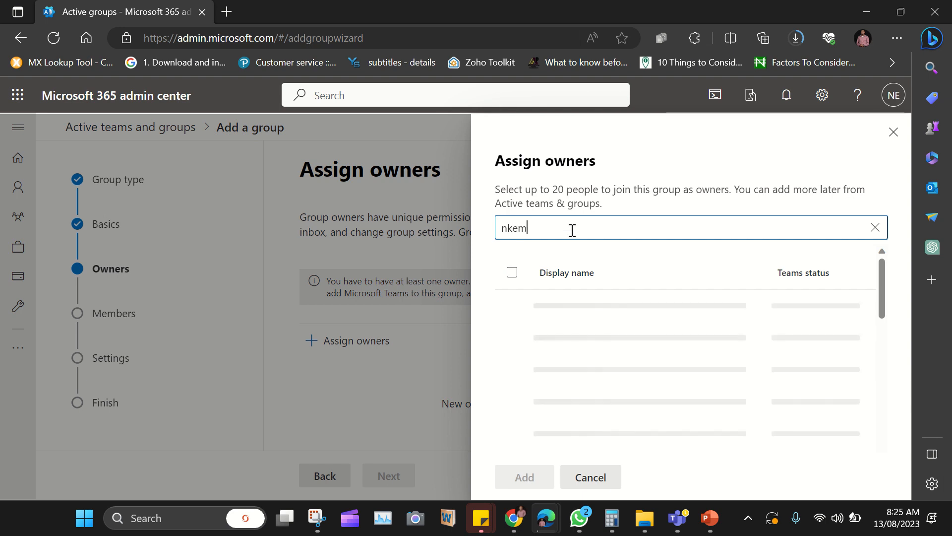
left_click(536, 312)
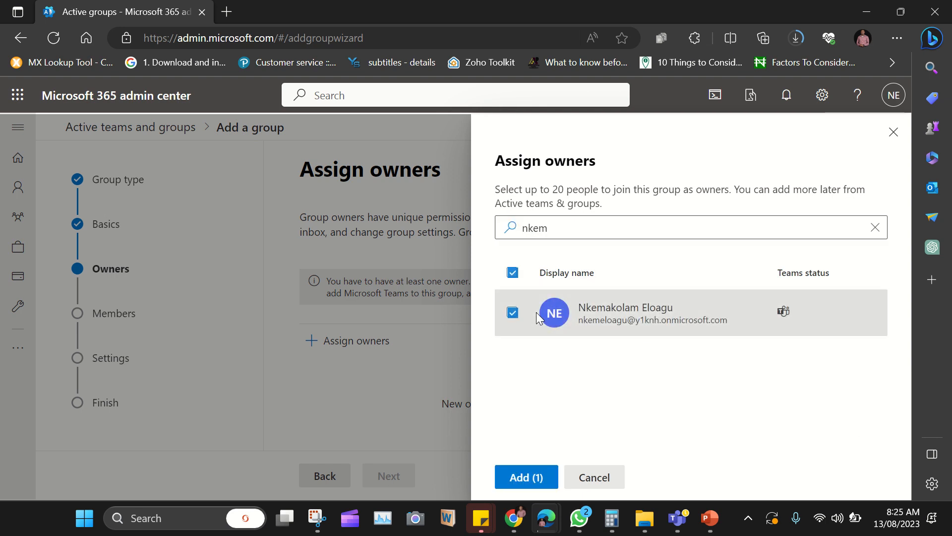
left_click(521, 479)
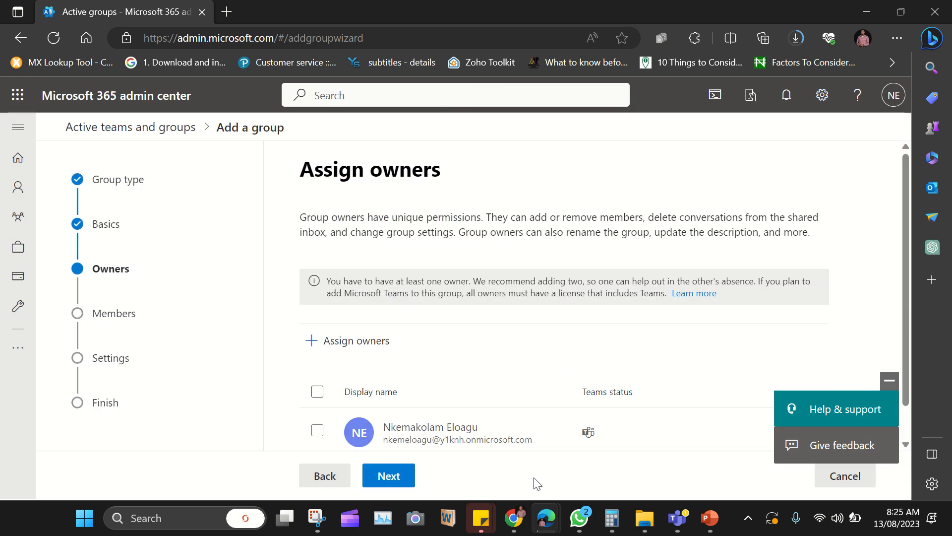
left_click(385, 477)
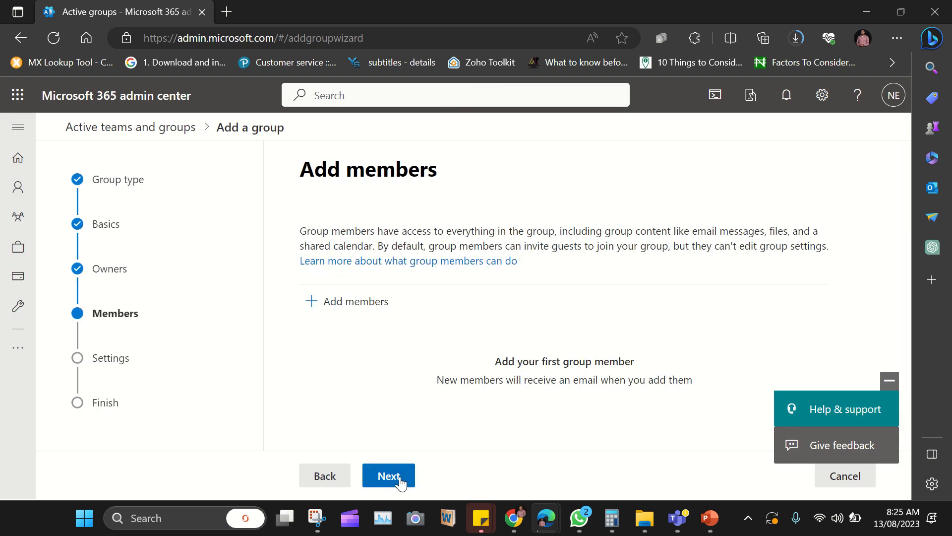
Step: Add the first three listed users as members and move on to the group settings
left_click(371, 314)
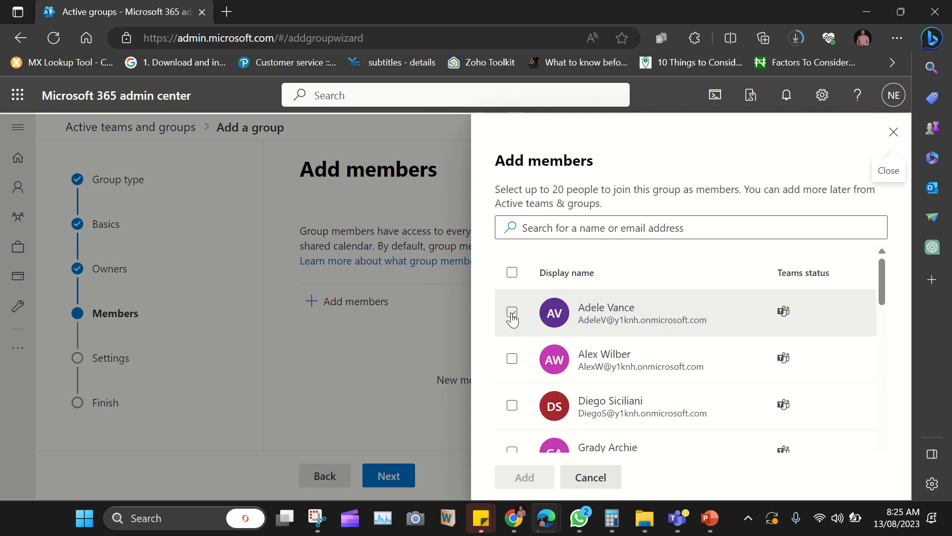
left_click(512, 317)
left_click(510, 362)
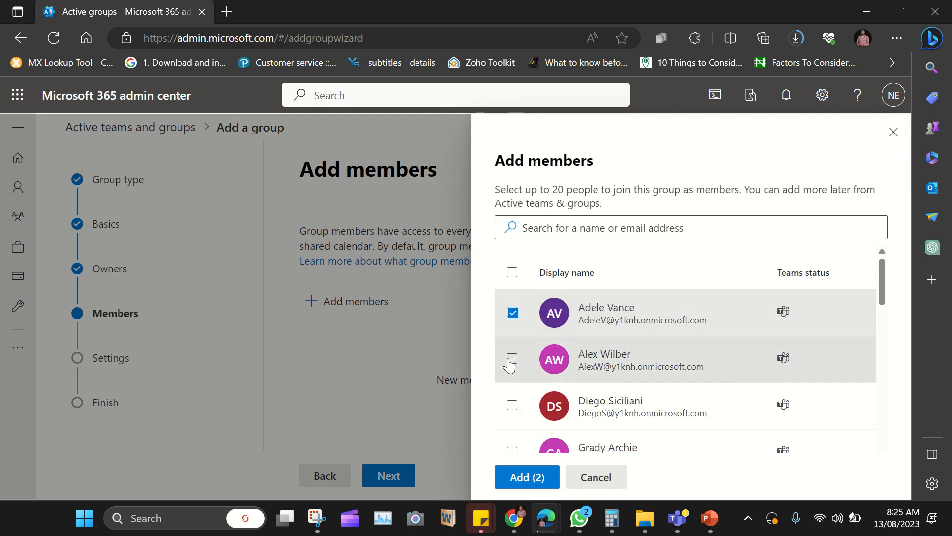
left_click(512, 406)
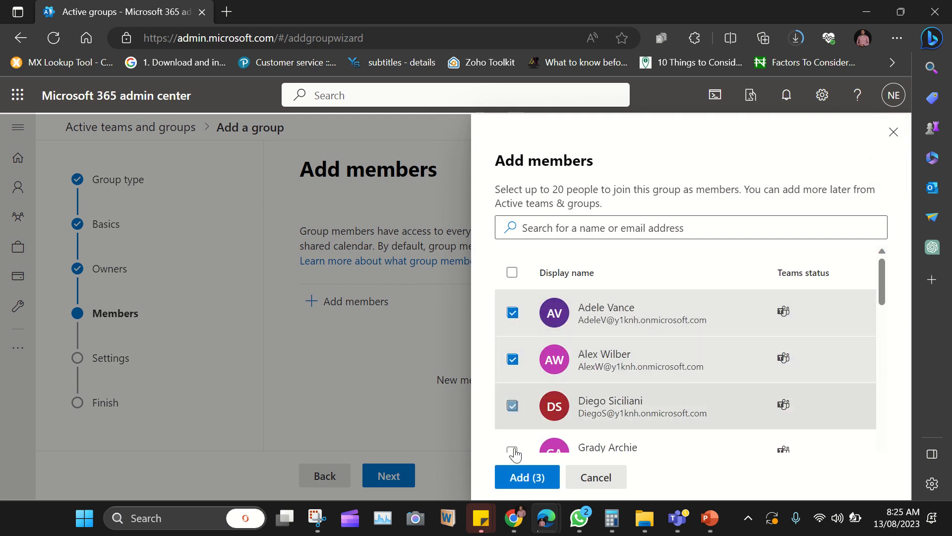
left_click(527, 479)
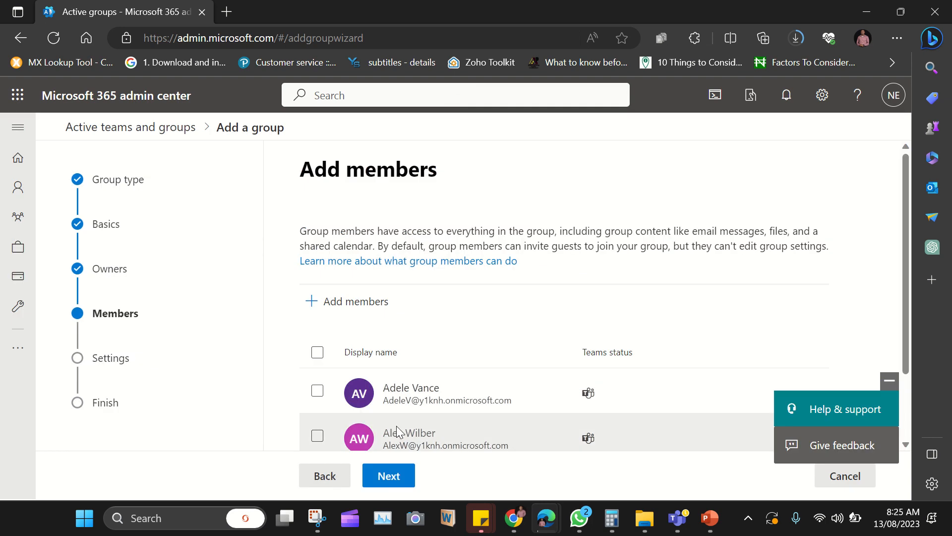
scroll(388, 432, "down", 1)
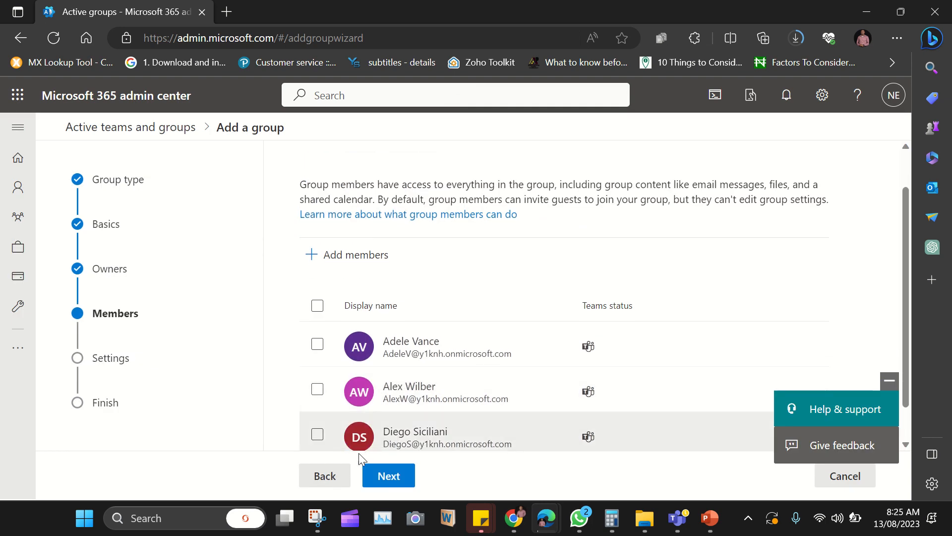
left_click(381, 479)
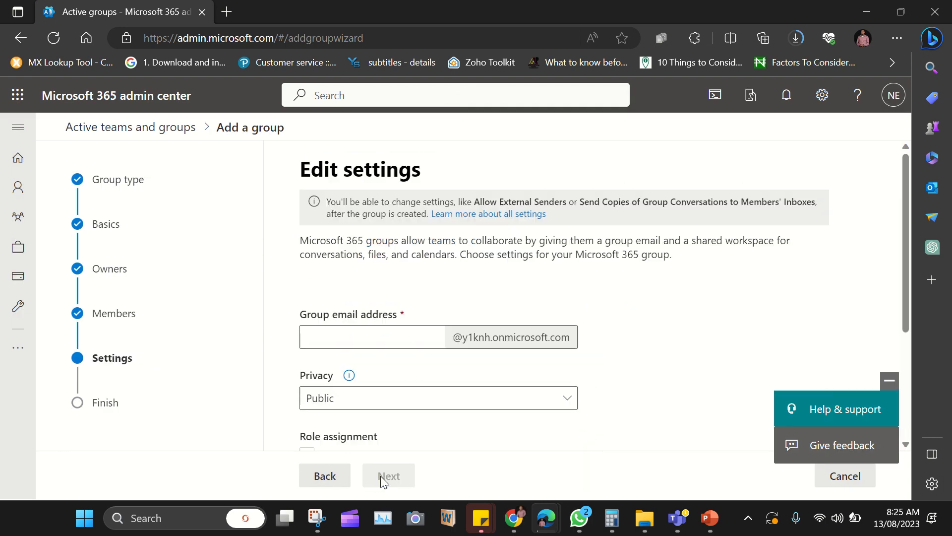
left_click(334, 335)
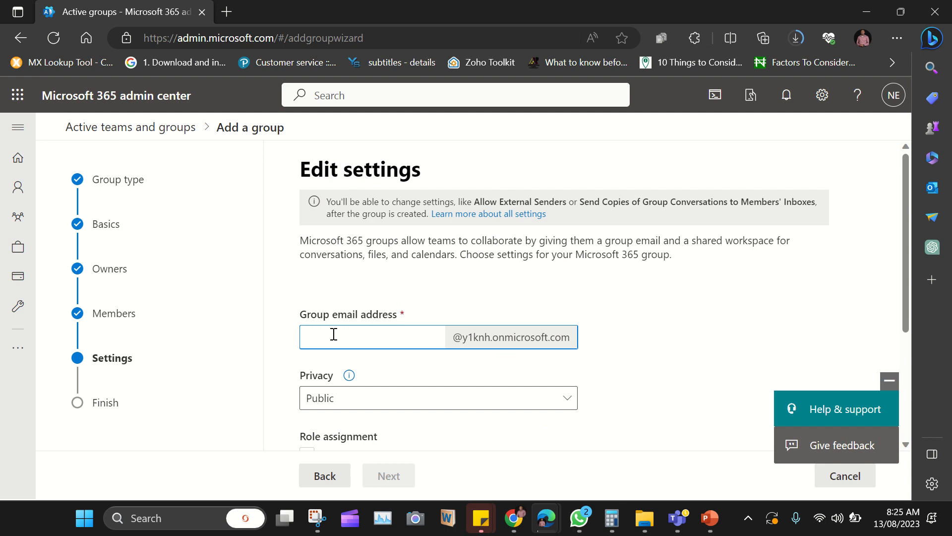
Step: Enter 'trainingproject' as the group email address, correcting the typos, and check the Privacy info
type("tr")
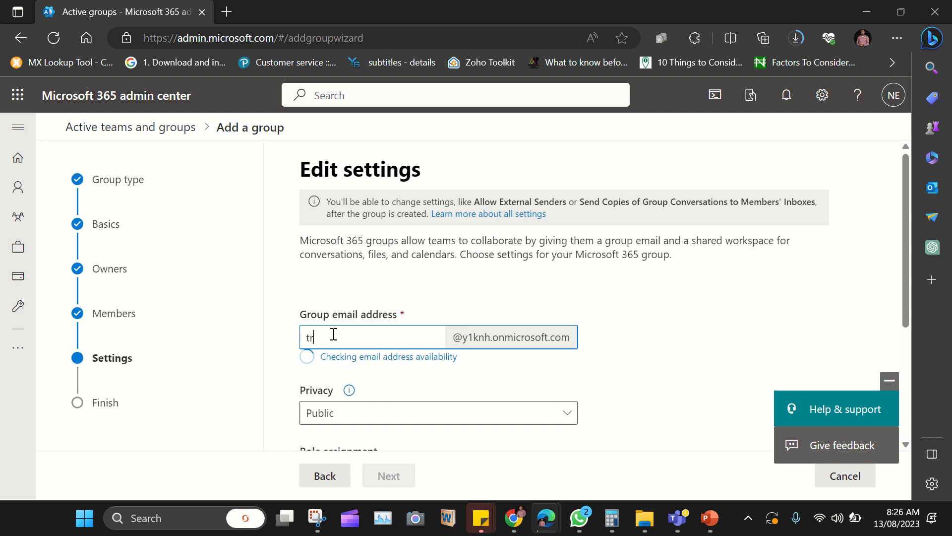
type("ainingproject")
key("Left")
key("Left")
key("Left")
key("Delete")
type("e")
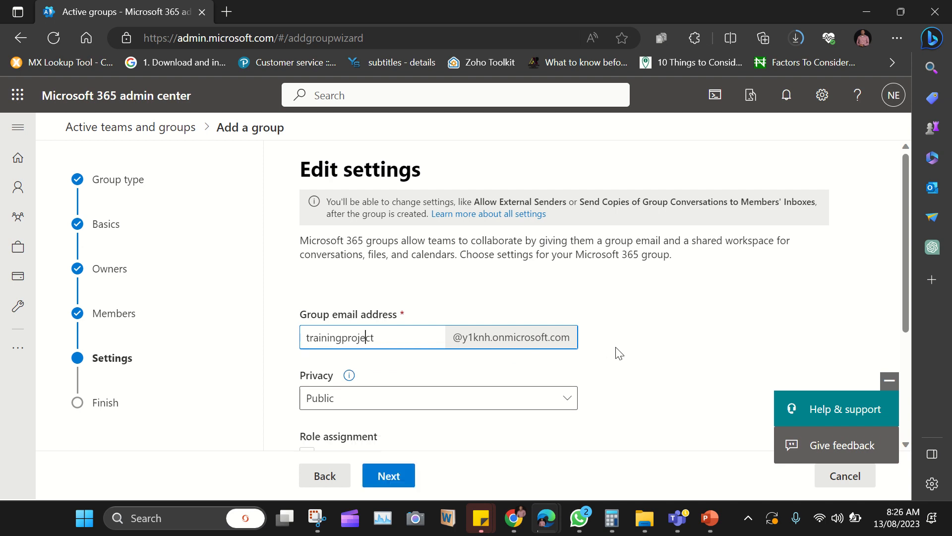
scroll(619, 353, "down", 2)
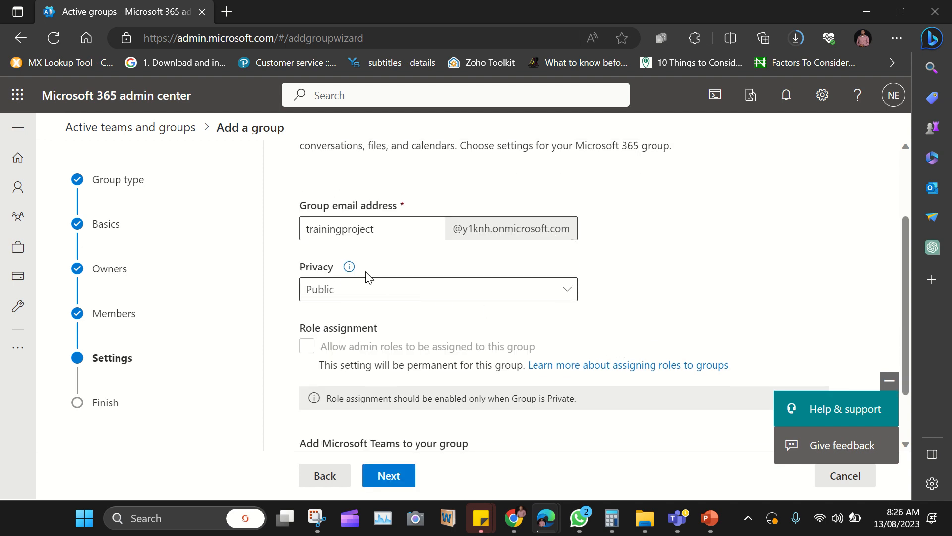
mouse_move(348, 266)
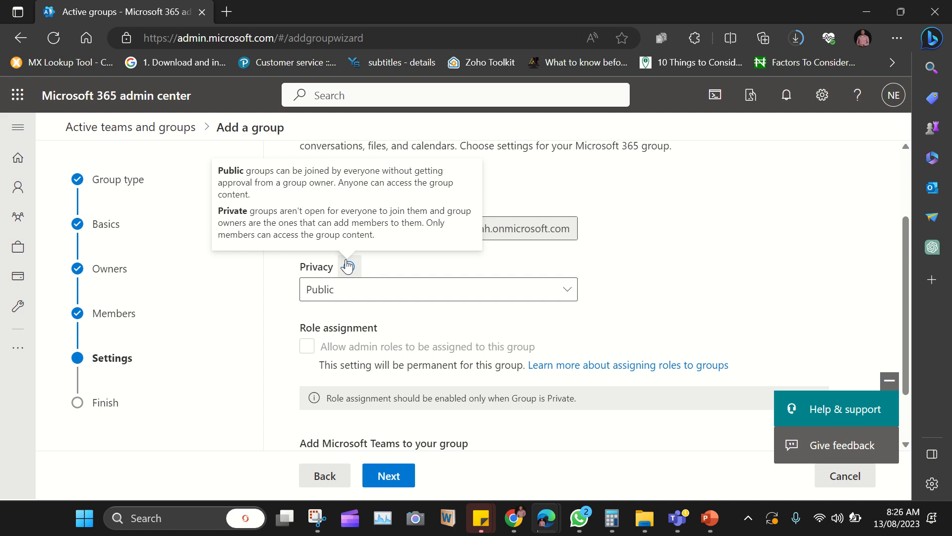
Step: Set Privacy to Private, keep 'Create a team for this group' checked, and proceed to review
left_click(380, 293)
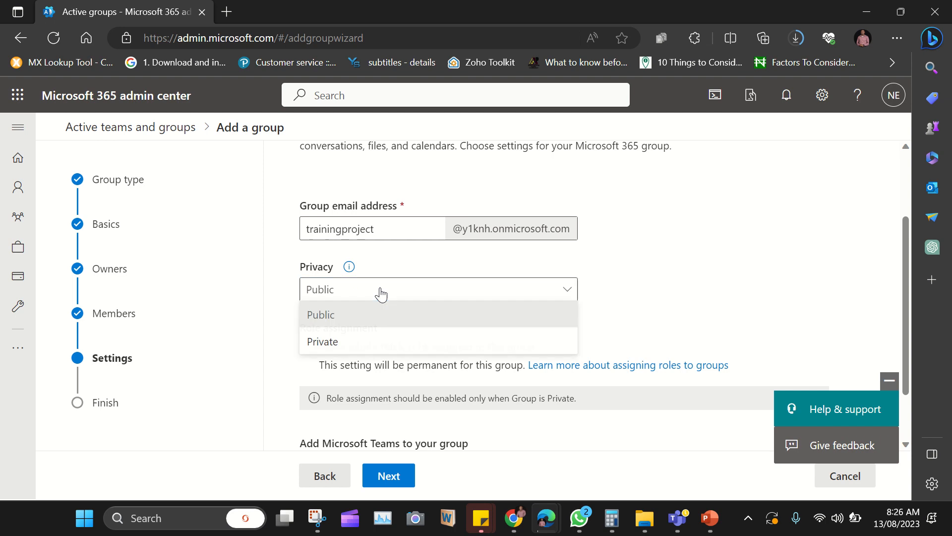
left_click(336, 345)
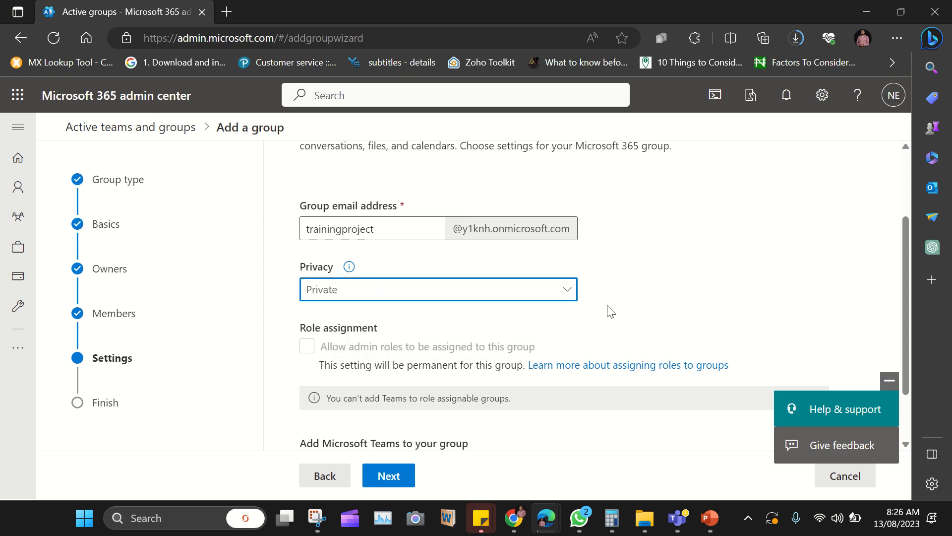
scroll(610, 312, "down", 2)
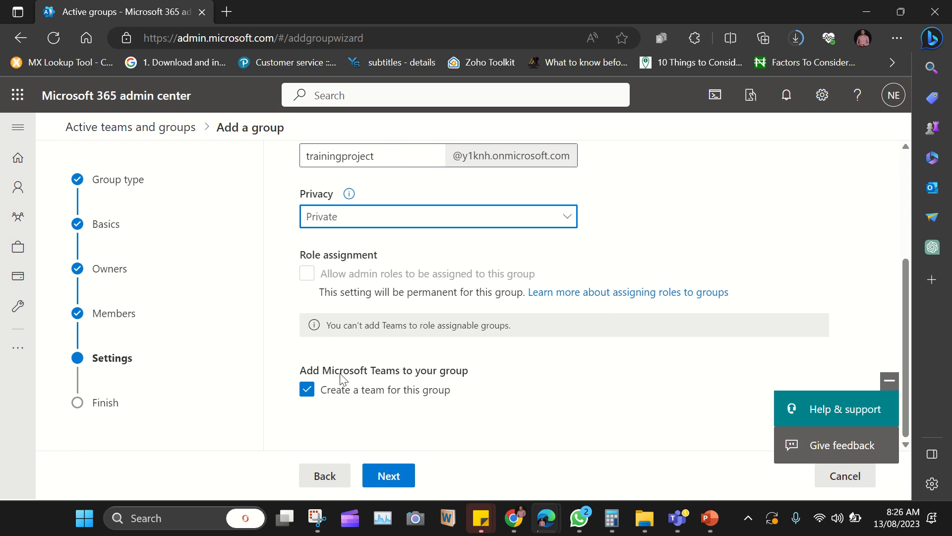
left_click(389, 478)
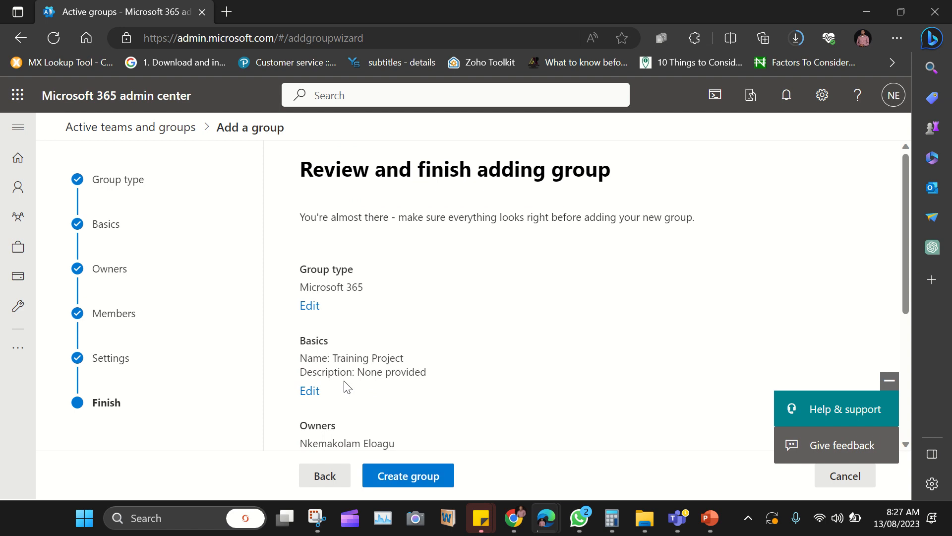
Step: Review the summary of basics, owners, members and settings, then create the group
scroll(347, 387, "down", 2)
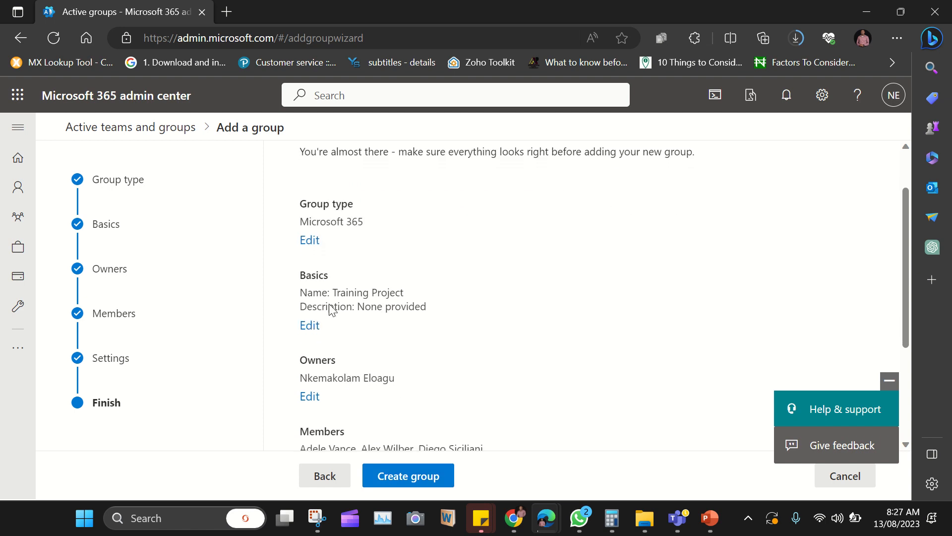
scroll(342, 248, "down", 2)
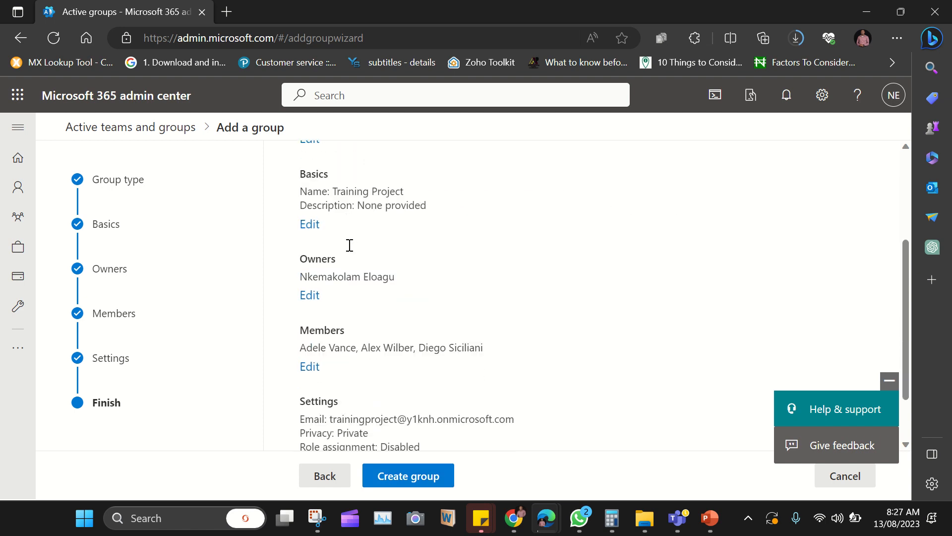
scroll(355, 313, "down", 1)
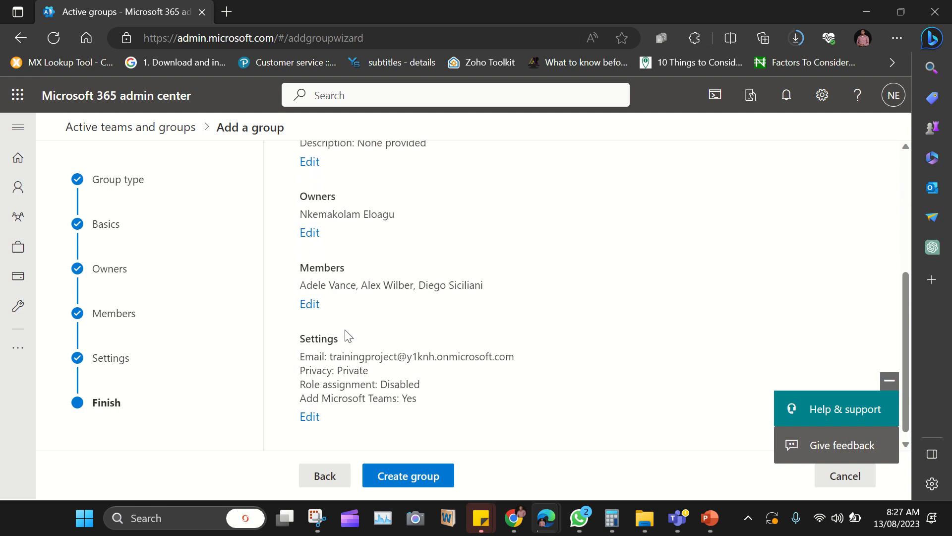
left_click(419, 487)
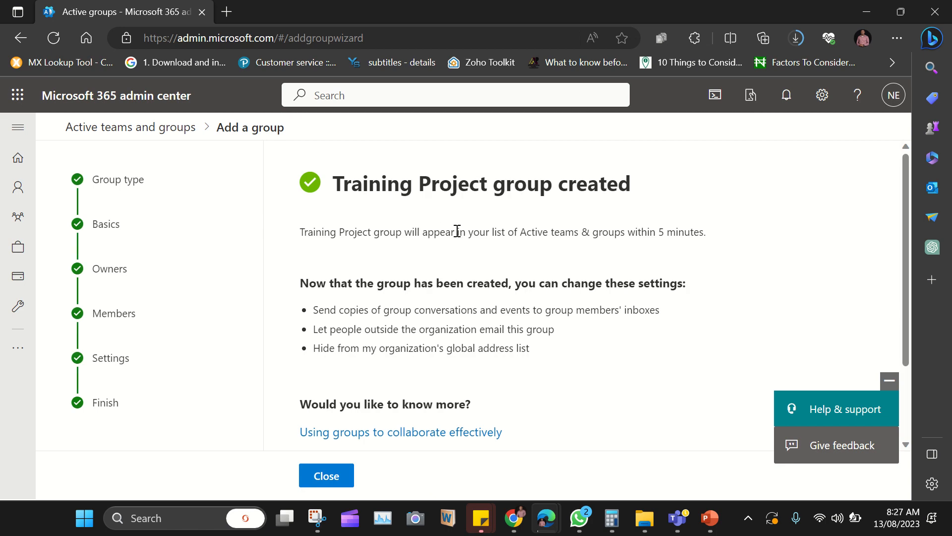
Step: Close the wizard and scroll the refreshed list to find Training Project among 7 groups
scroll(370, 335, "down", 2)
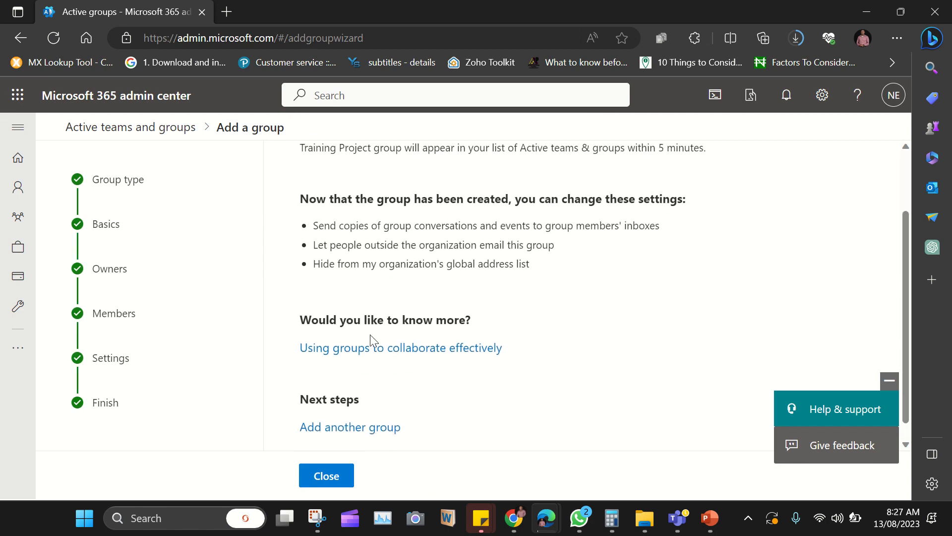
left_click(329, 479)
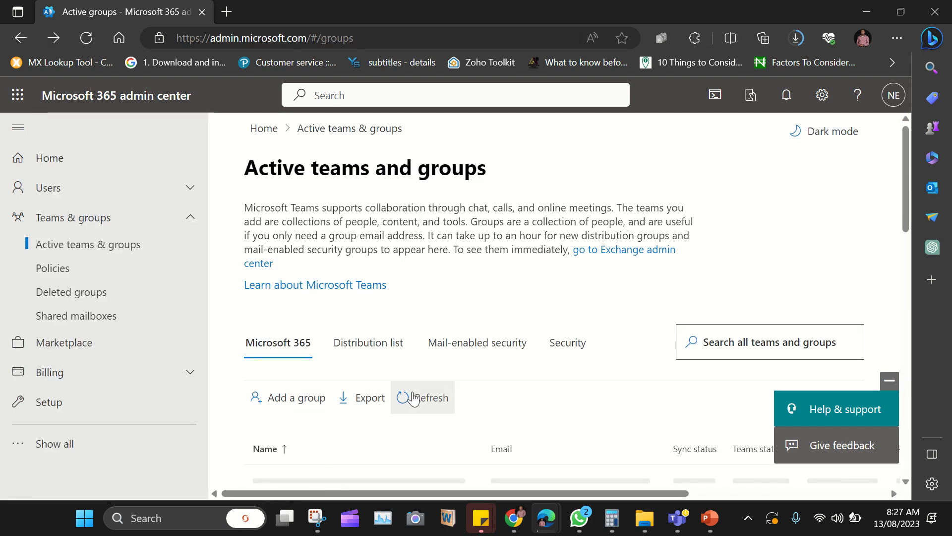
scroll(412, 397, "down", 1)
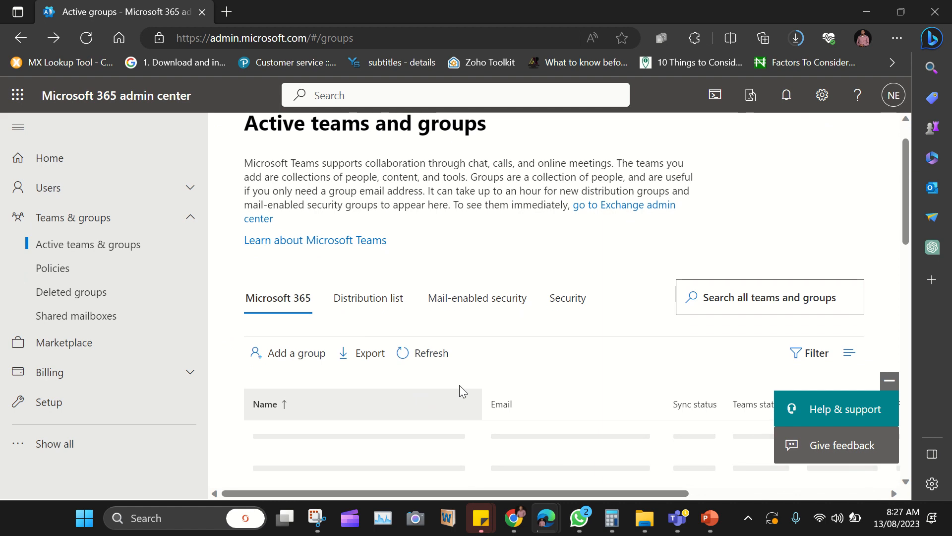
scroll(459, 386, "down", 3)
scroll(458, 390, "down", 1)
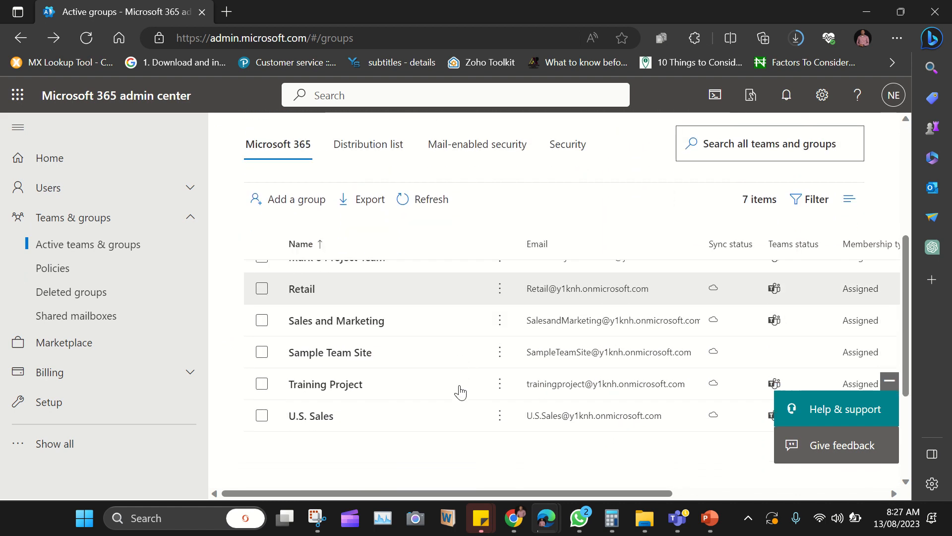
Step: Open Training Project's details, review its Owners, Members, Site visitors and About sections, then view Settings
left_click(330, 389)
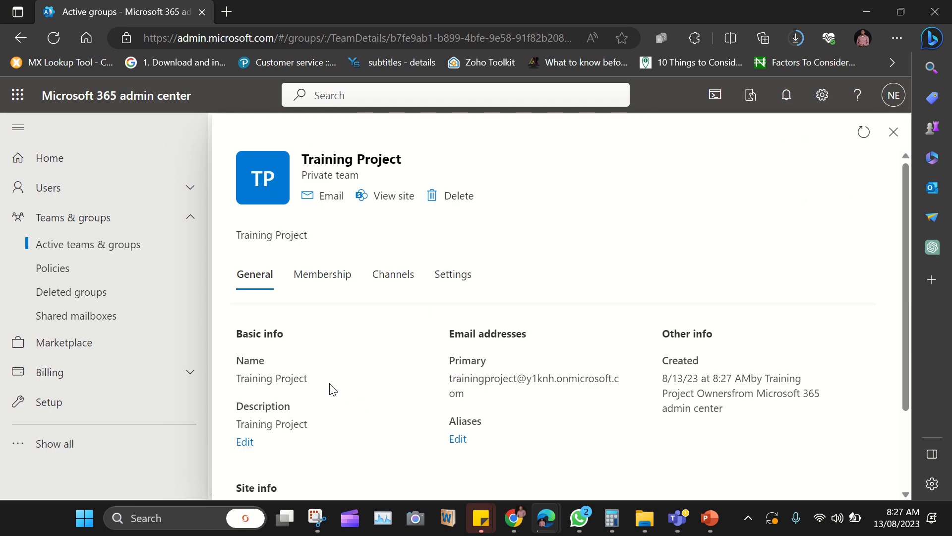
scroll(296, 385, "down", 1)
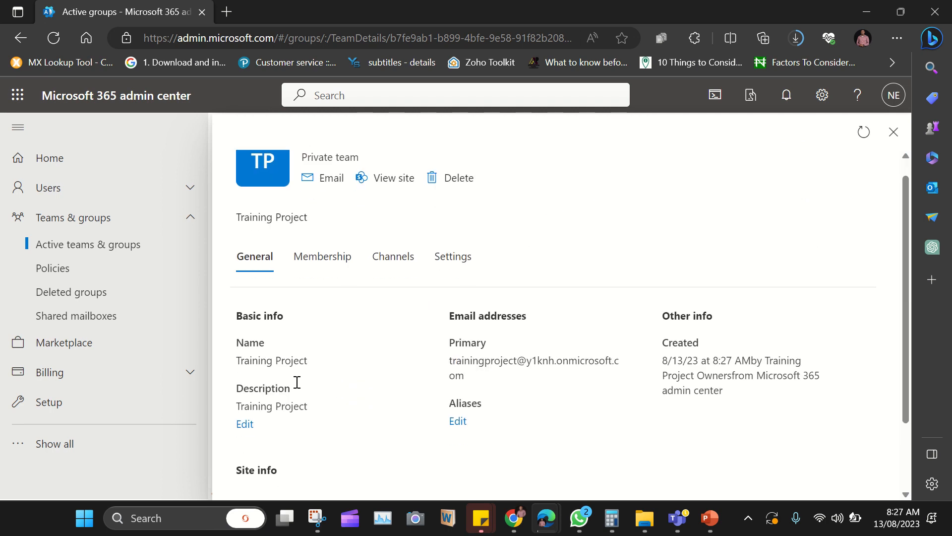
left_click(311, 251)
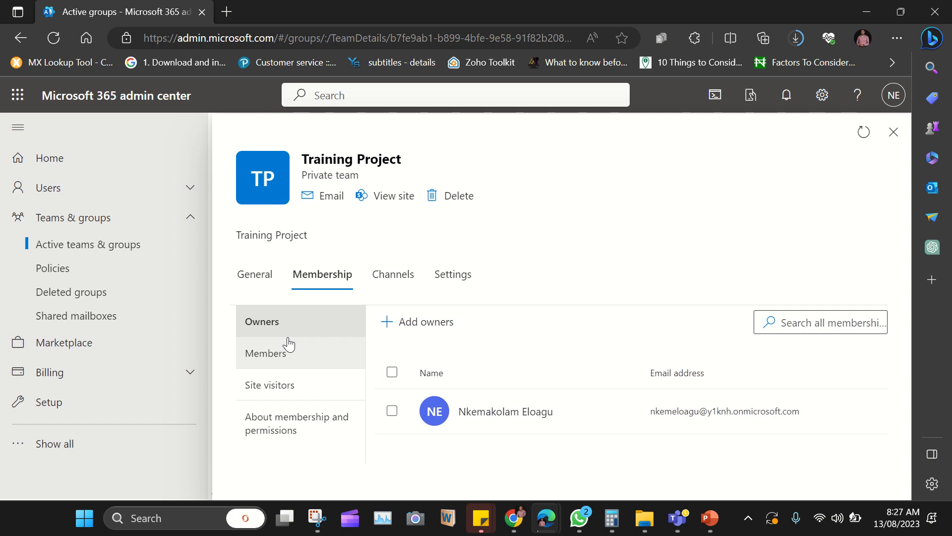
left_click(276, 355)
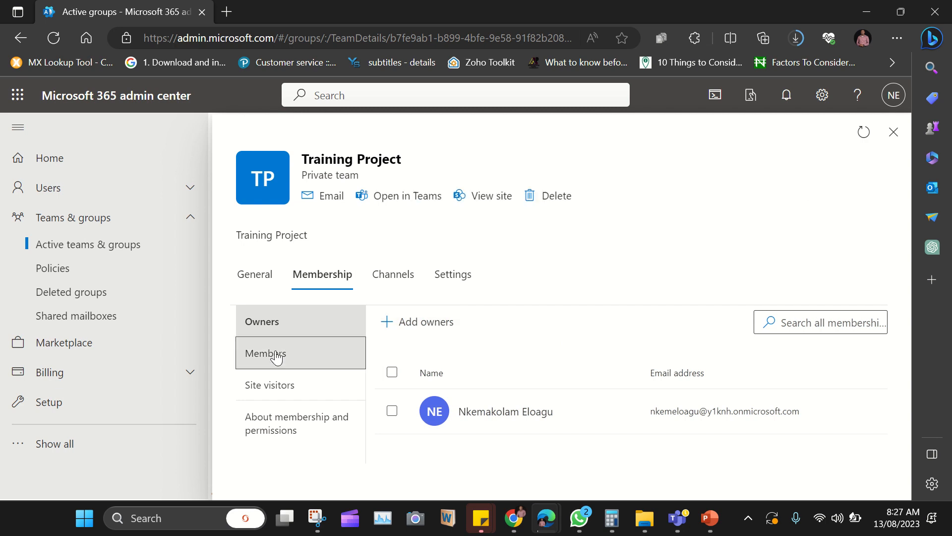
left_click(286, 390)
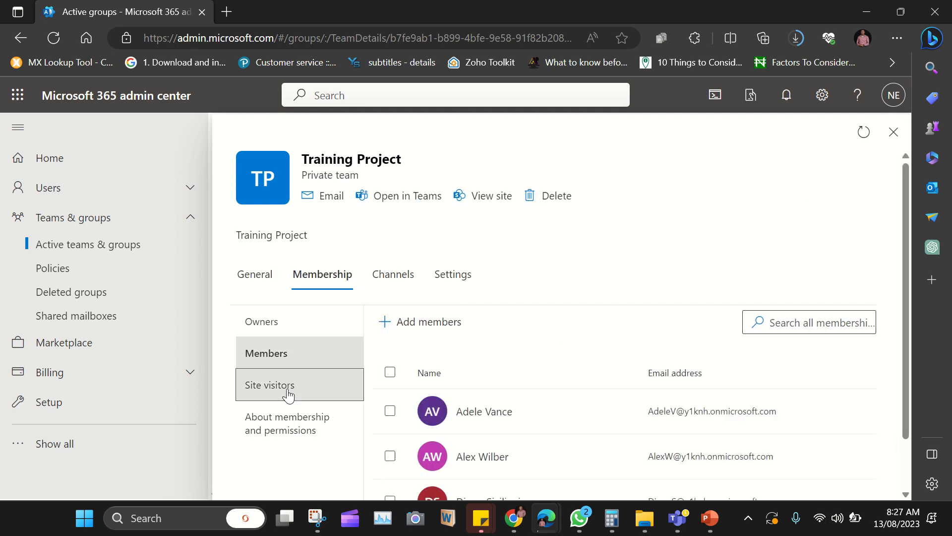
left_click(277, 426)
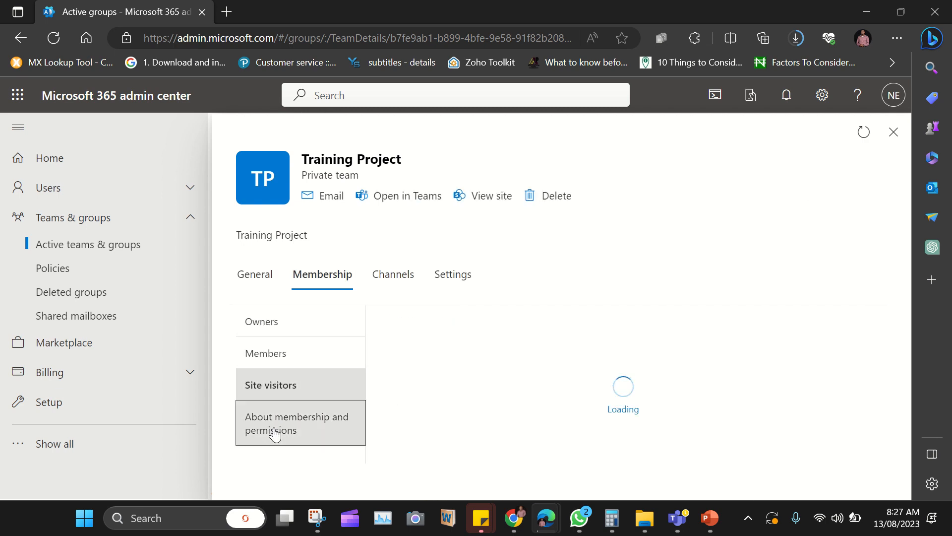
left_click(444, 279)
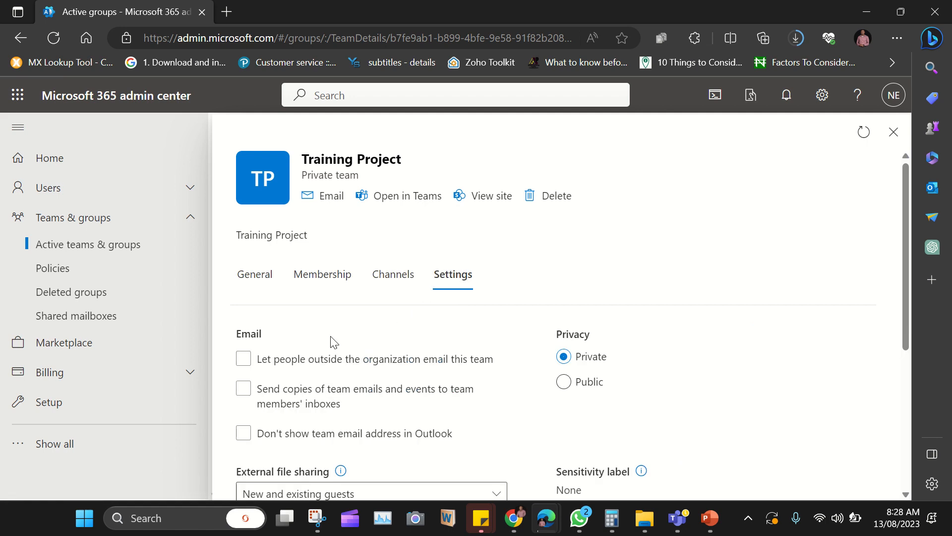
Step: Tick the three Email options: allow outside senders, copy team emails to members' inboxes, hide the address in Outlook
scroll(333, 342, "down", 1)
left_click(244, 305)
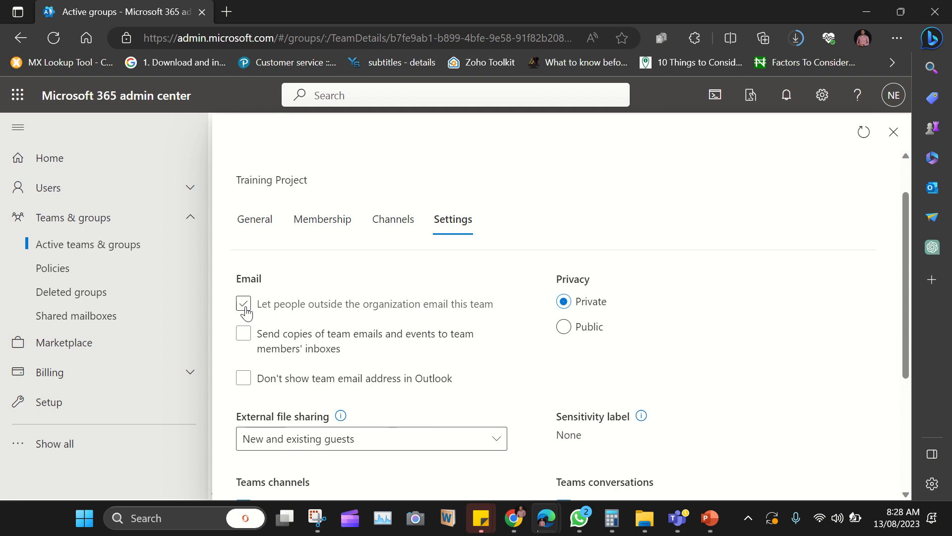
left_click(245, 308)
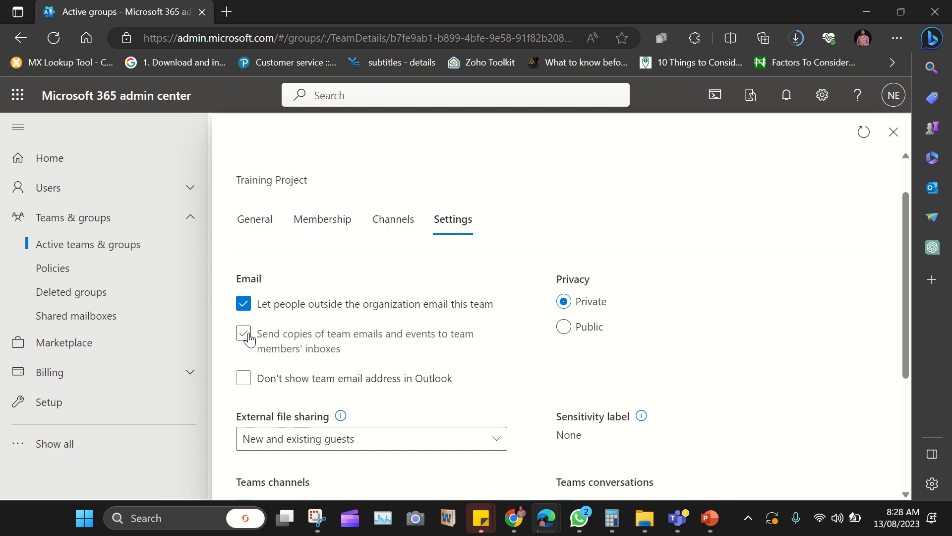
left_click(244, 335)
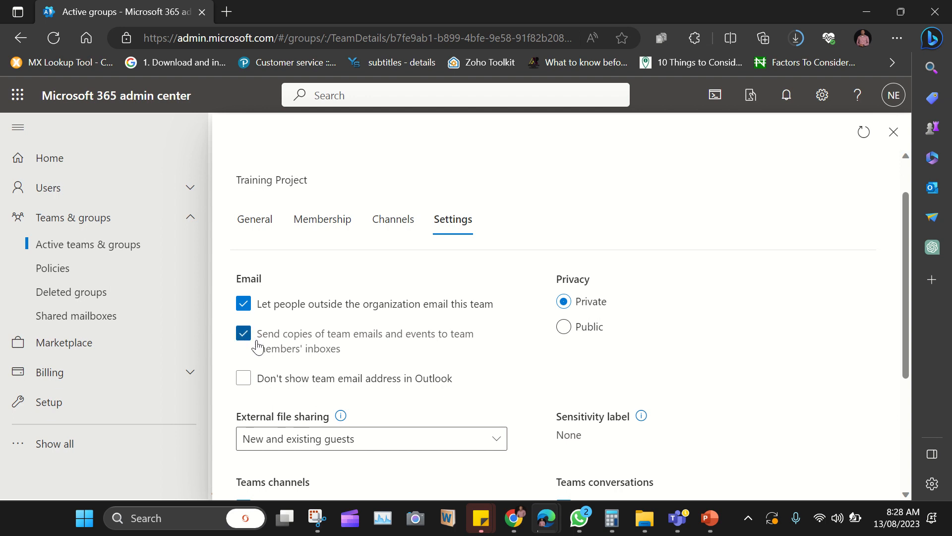
left_click(287, 389)
Step: Check the External file sharing choices and leave them on New and existing guests
scroll(285, 389, "down", 1)
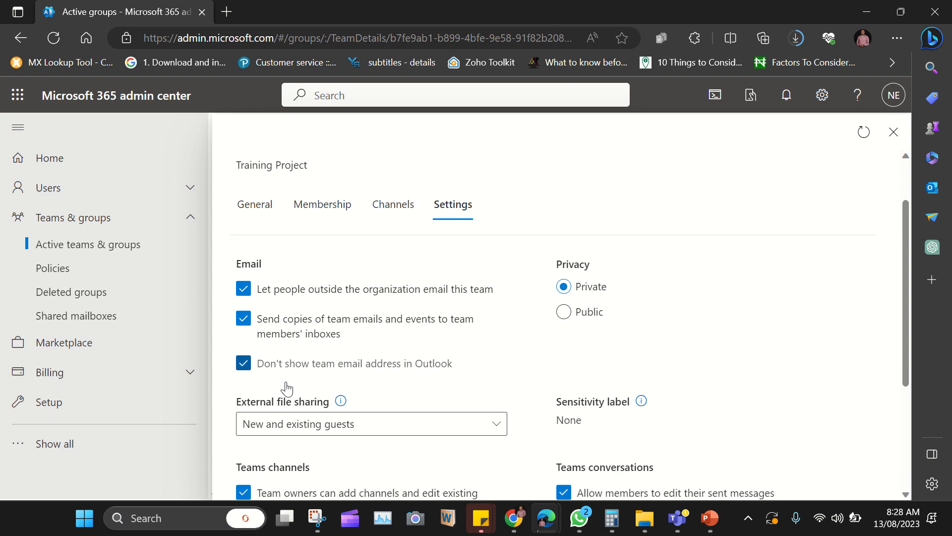
scroll(253, 367, "down", 1)
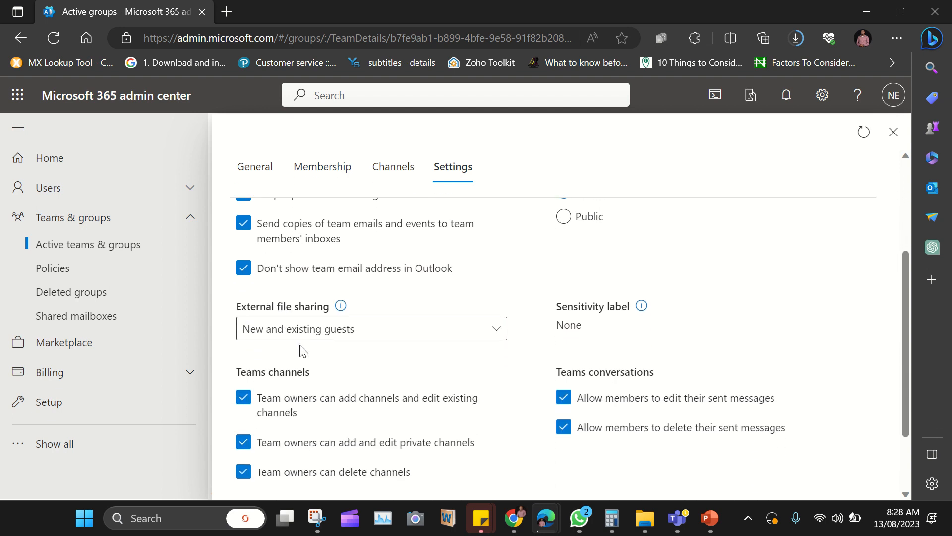
left_click(357, 333)
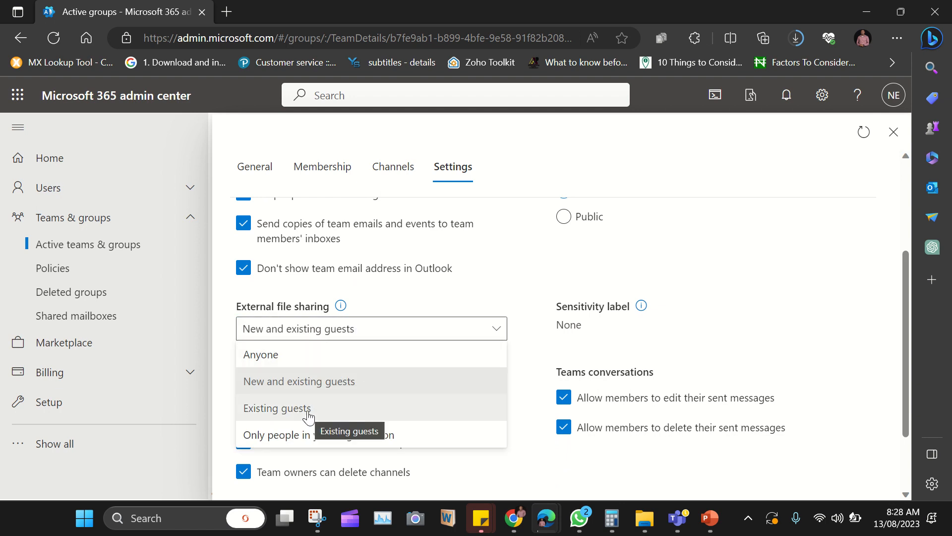
left_click(464, 297)
scroll(466, 297, "down", 1)
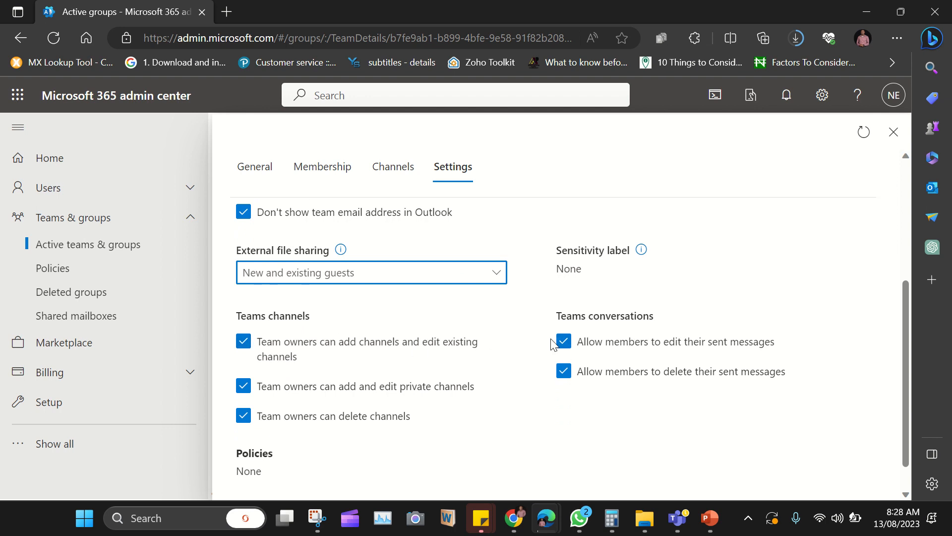
scroll(554, 342, "down", 1)
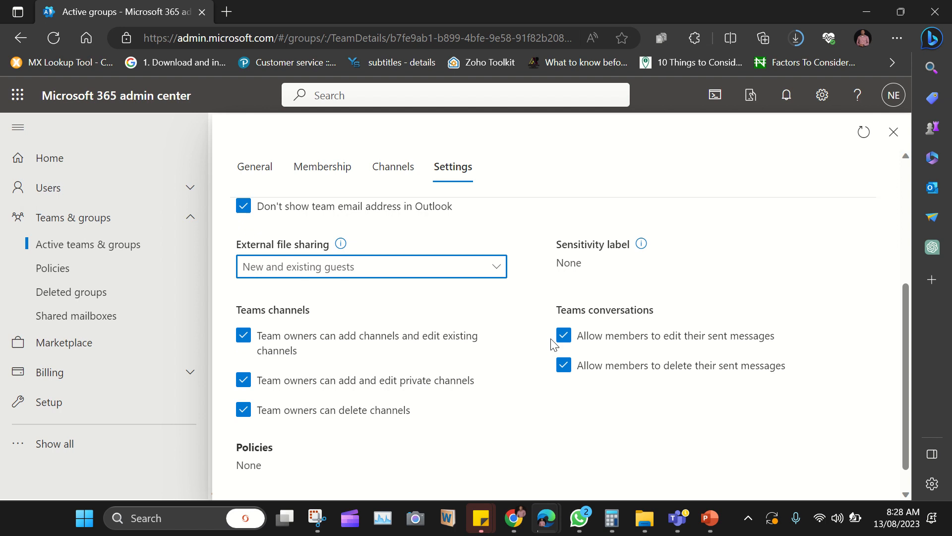
scroll(610, 323, "up", 5)
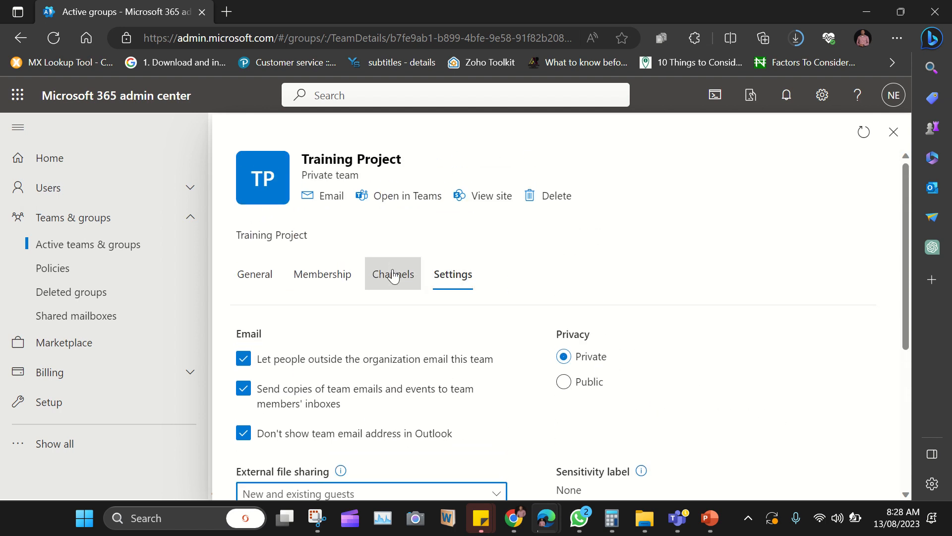
Step: Review the Channels tab, go back to General, and close the Training Project details panel
left_click(397, 274)
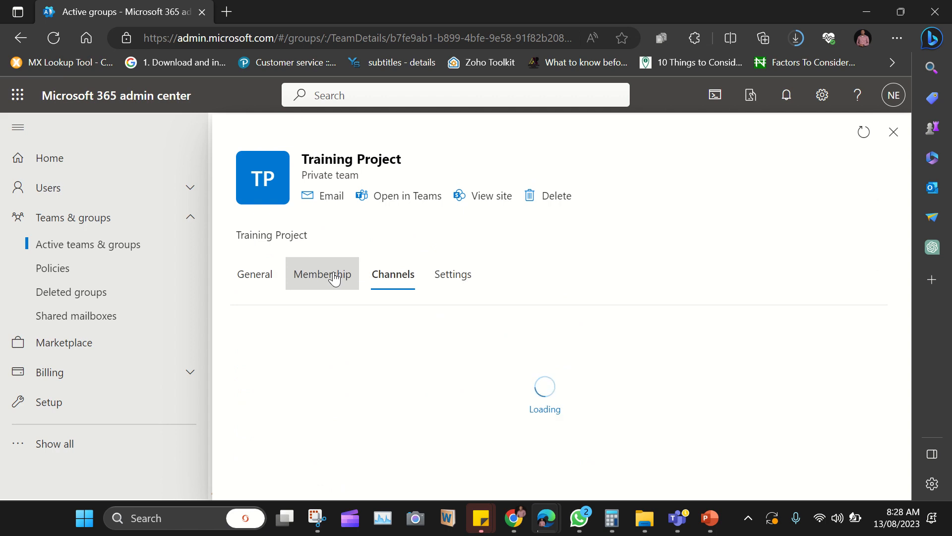
left_click(263, 279)
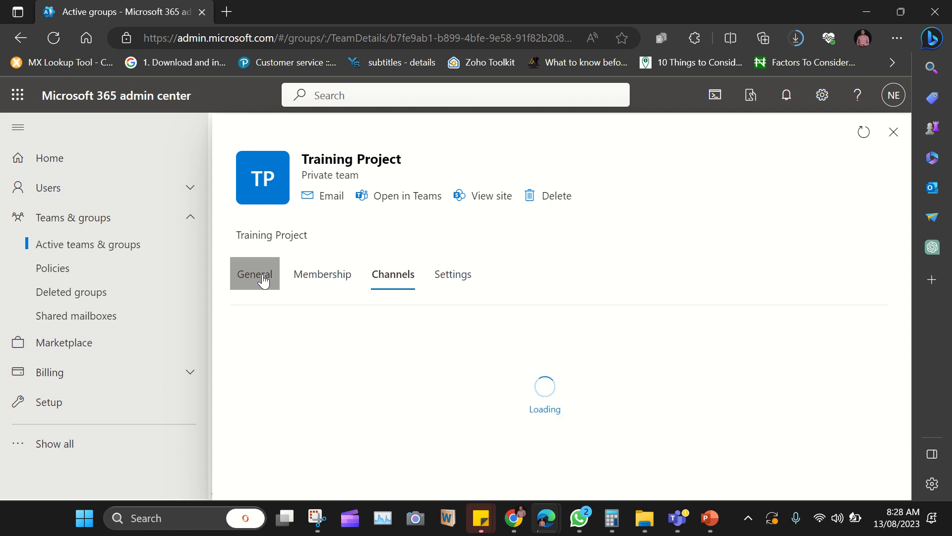
scroll(263, 275, "down", 3)
scroll(264, 274, "up", 3)
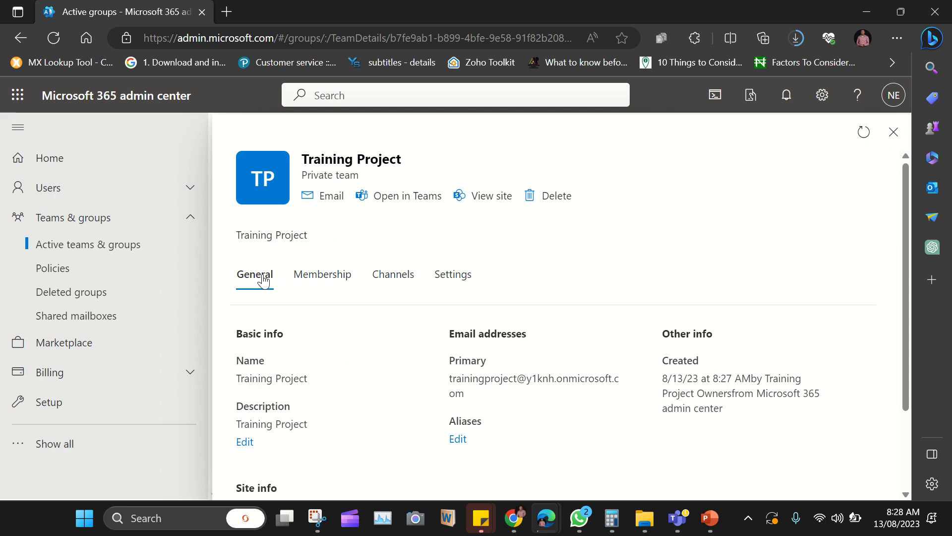
left_click(894, 141)
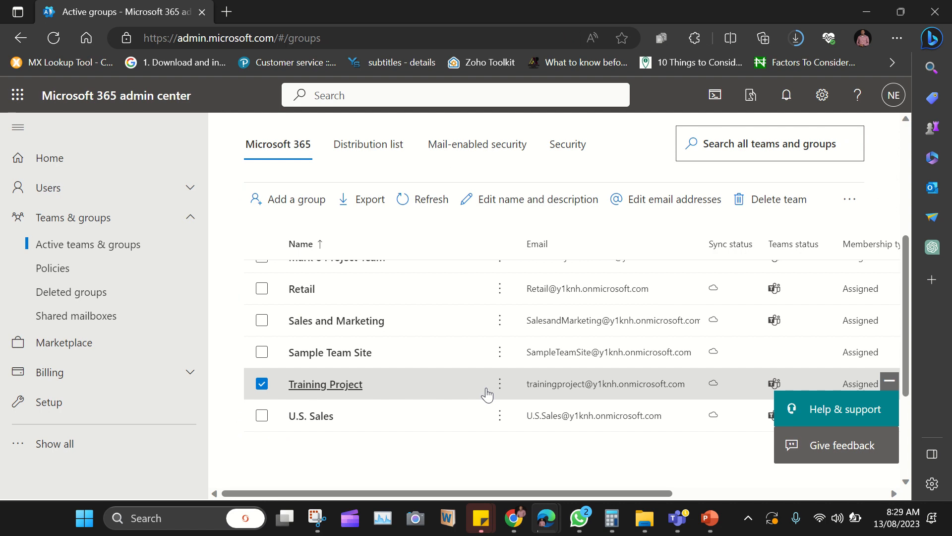
mouse_move(477, 9)
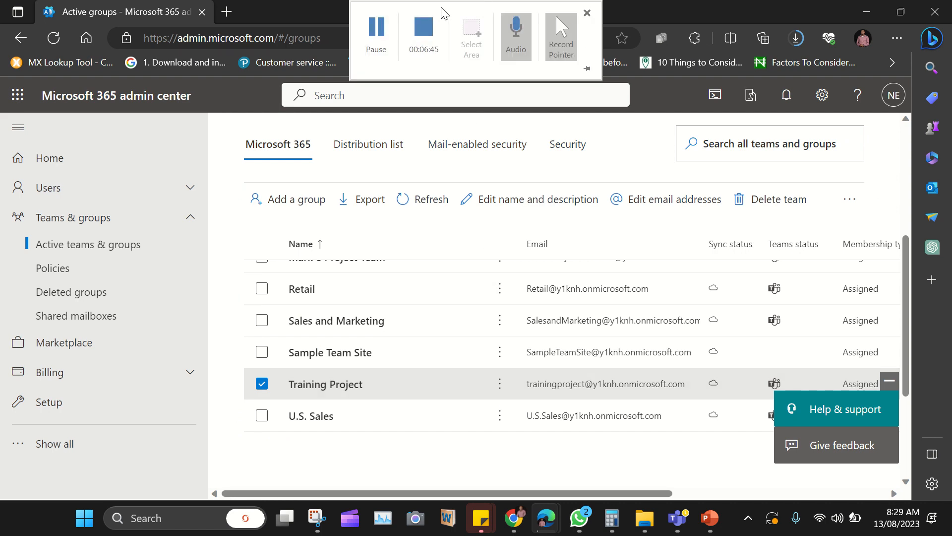